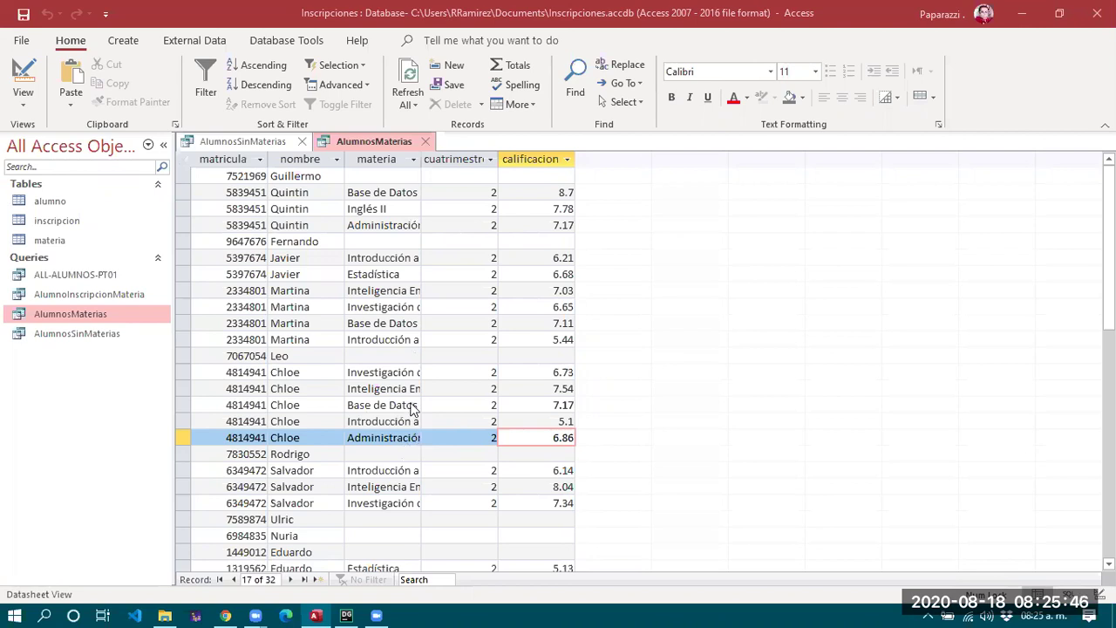
- Close the AlumnosSinMaterias and AlumnosMaterias query datasheets so nothing remains open
scroll(411, 406, "down", 8)
scroll(390, 150, "up", 8)
left_click(248, 141)
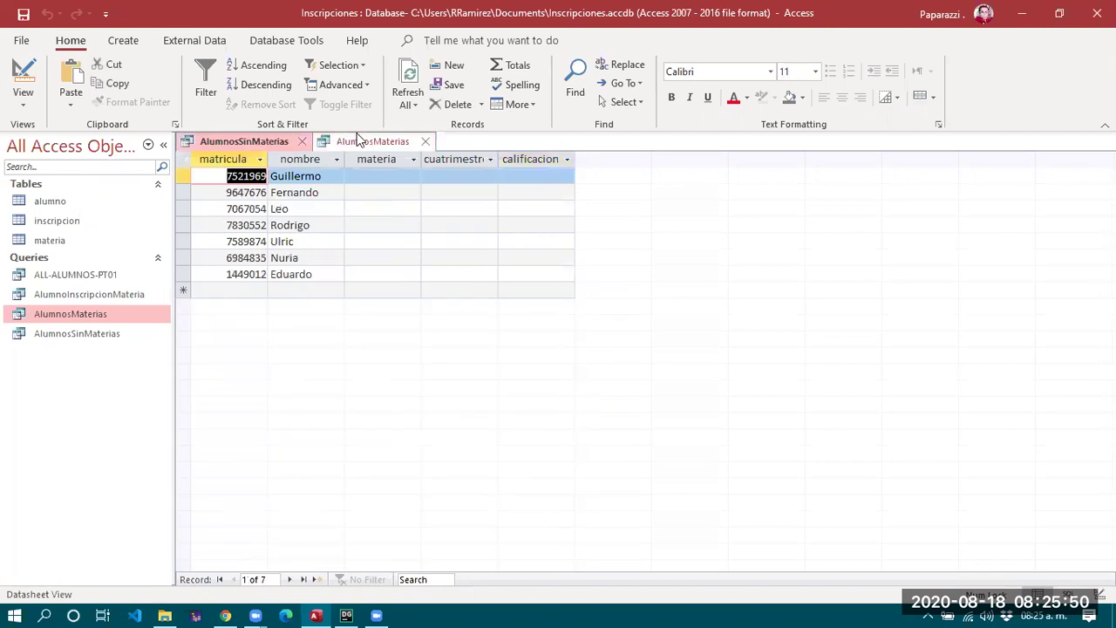
left_click(360, 142)
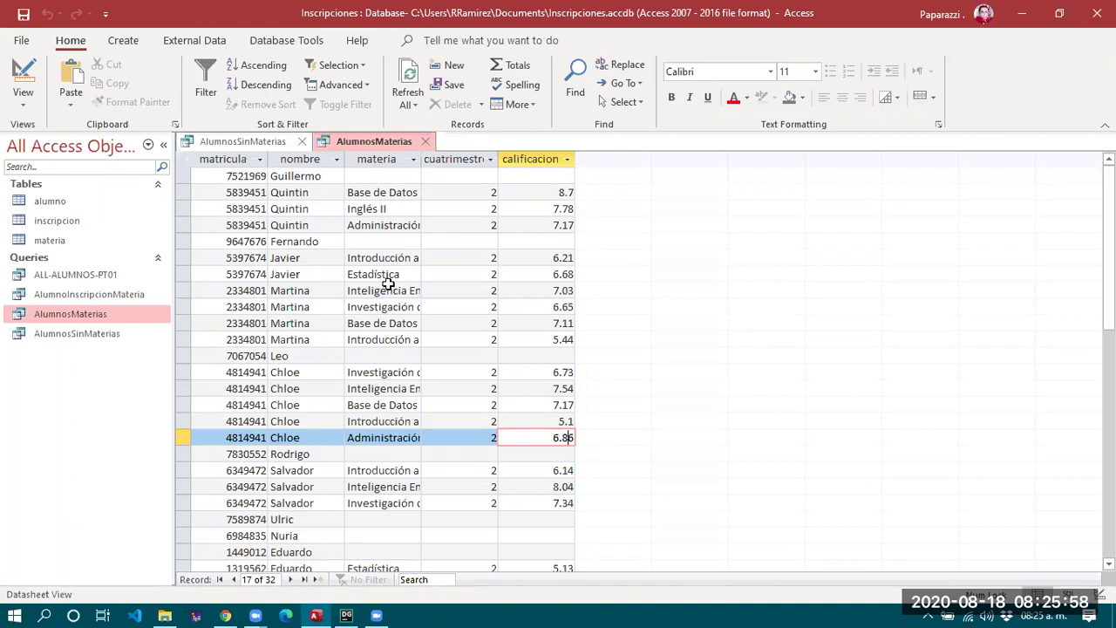
left_click(297, 141)
left_click(292, 141)
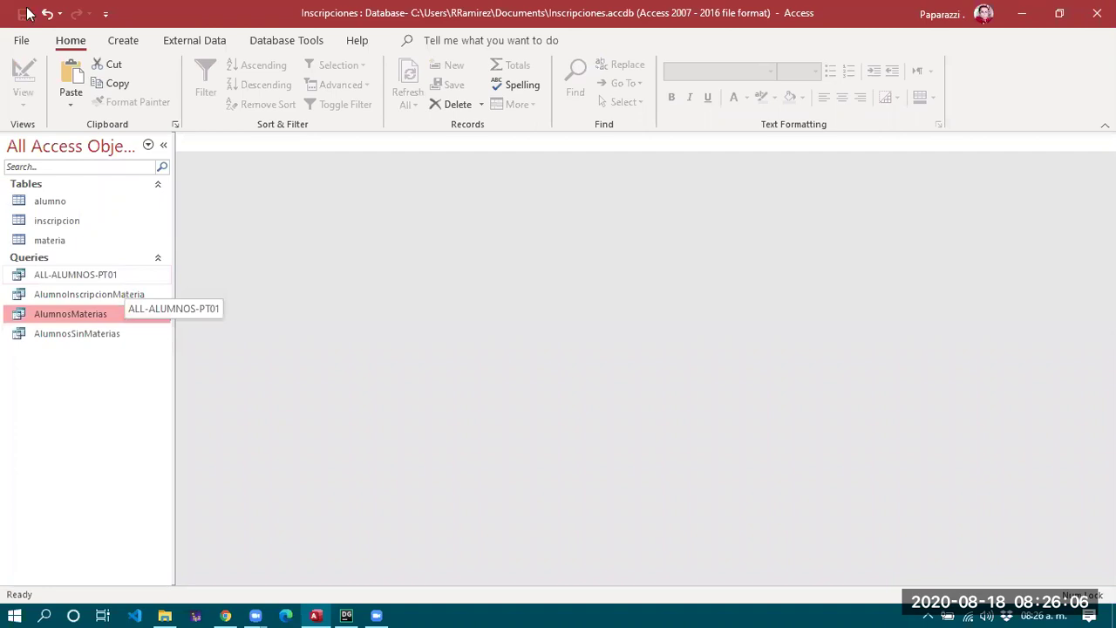
- Create a new blank query, Query1, in Query Design view
left_click(127, 41)
left_click(256, 94)
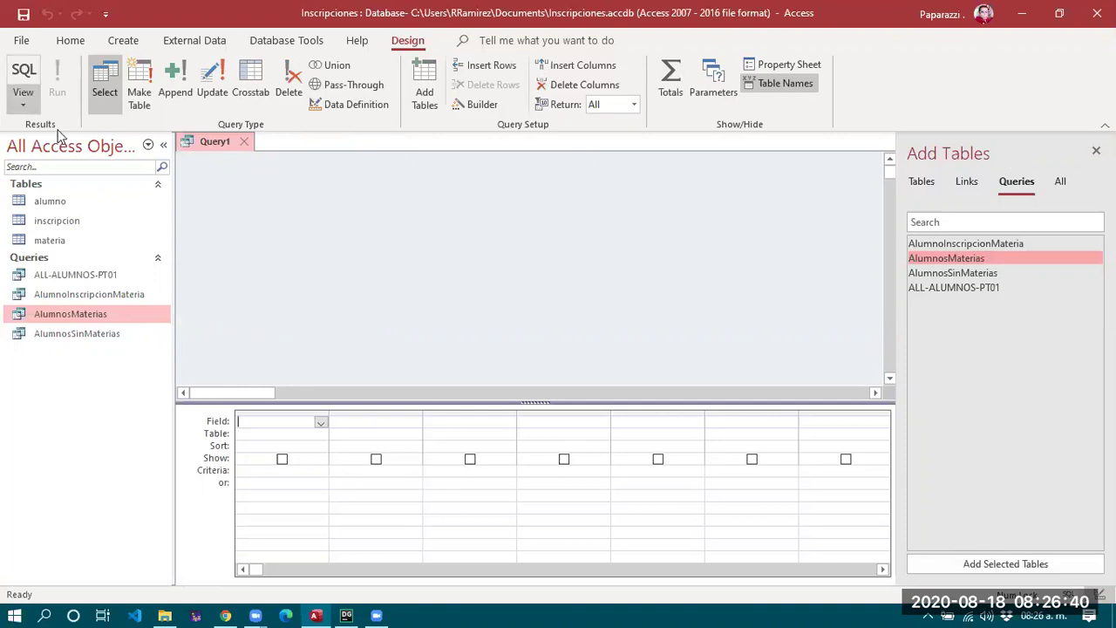
- Add the alumno and inscripcion tables from the Tables list to the query canvas
left_click(918, 184)
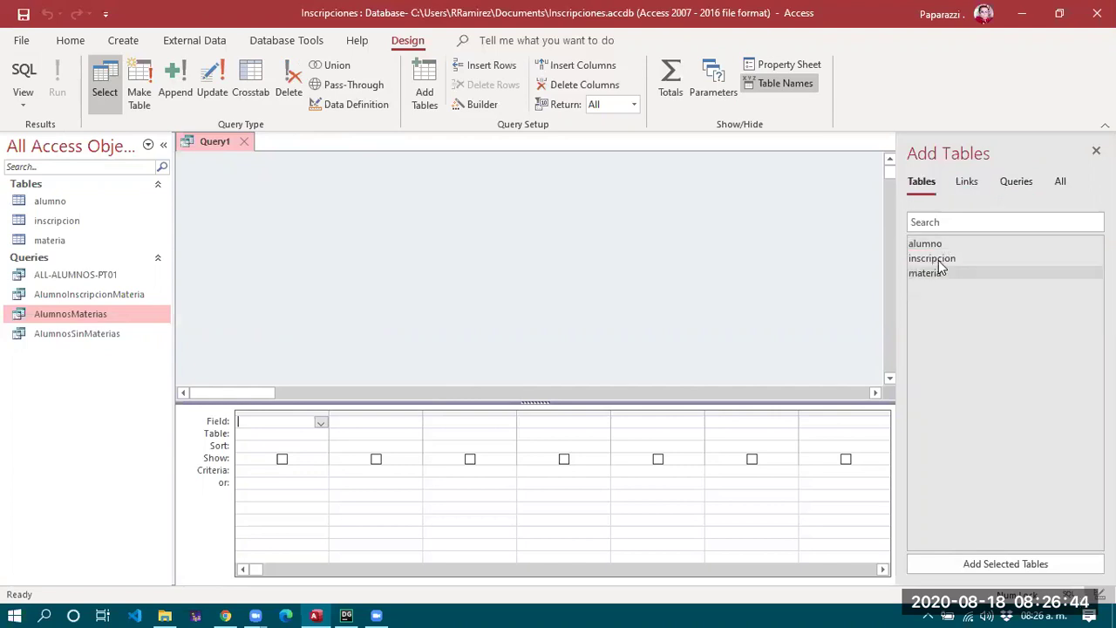
left_click_drag(938, 245, 243, 193)
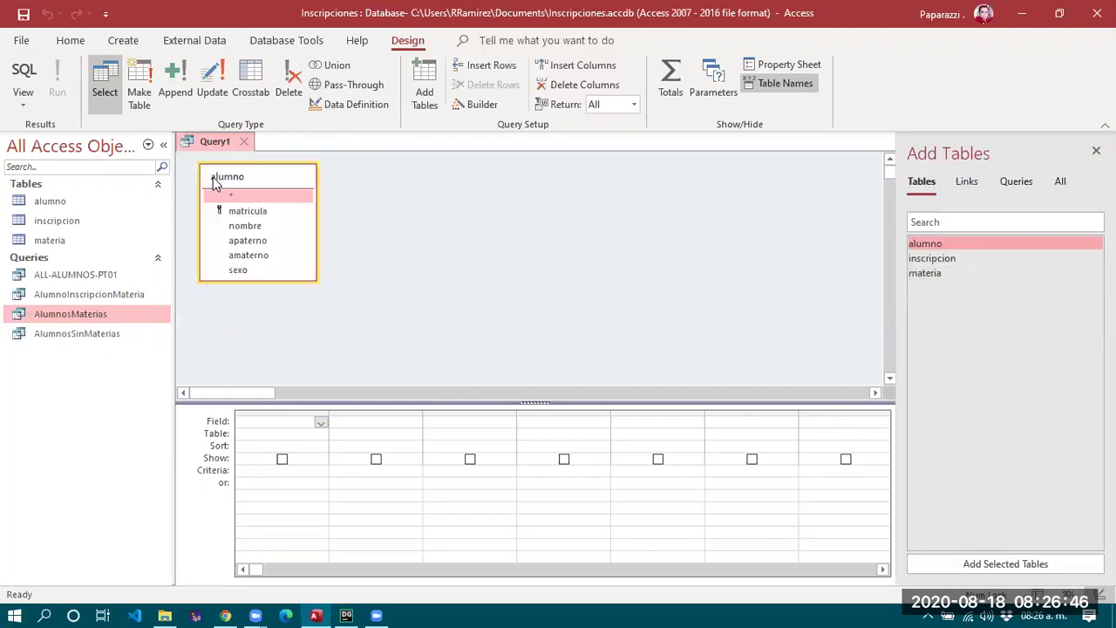
left_click_drag(941, 260, 459, 214)
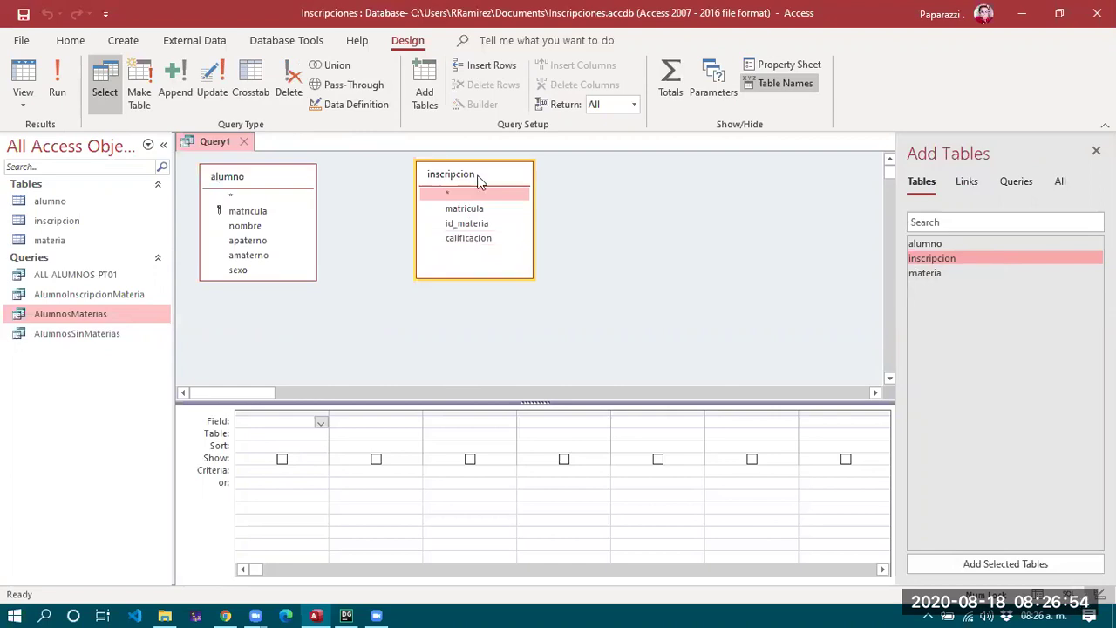
left_click_drag(477, 178, 498, 177)
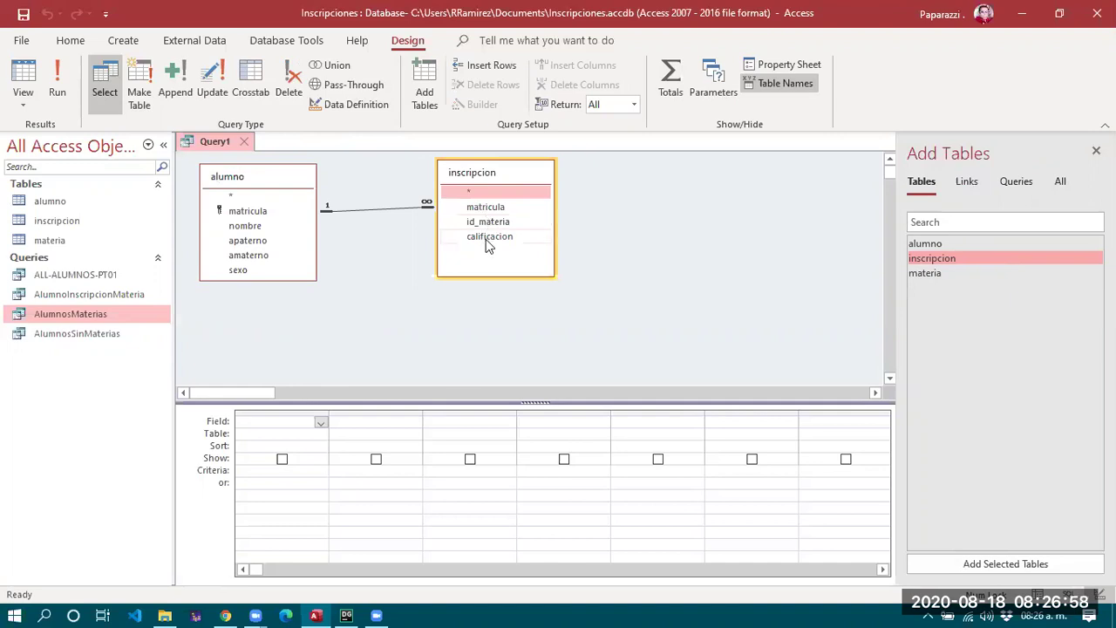
- Place alumno's matricula and nombre in the first two grid columns
left_click(490, 236)
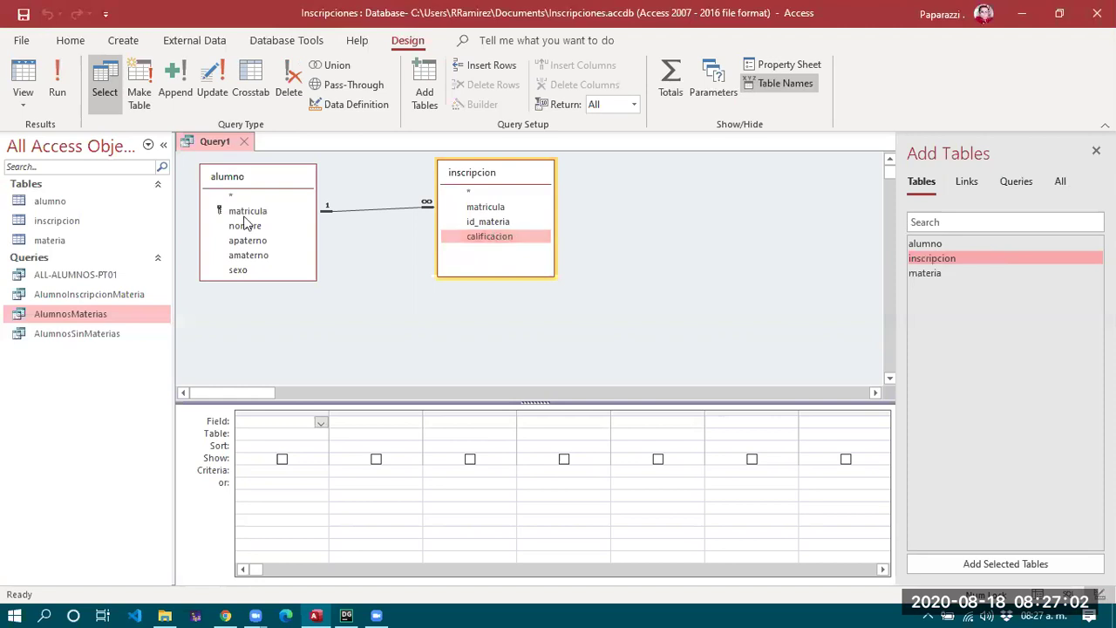
left_click_drag(245, 211, 266, 422)
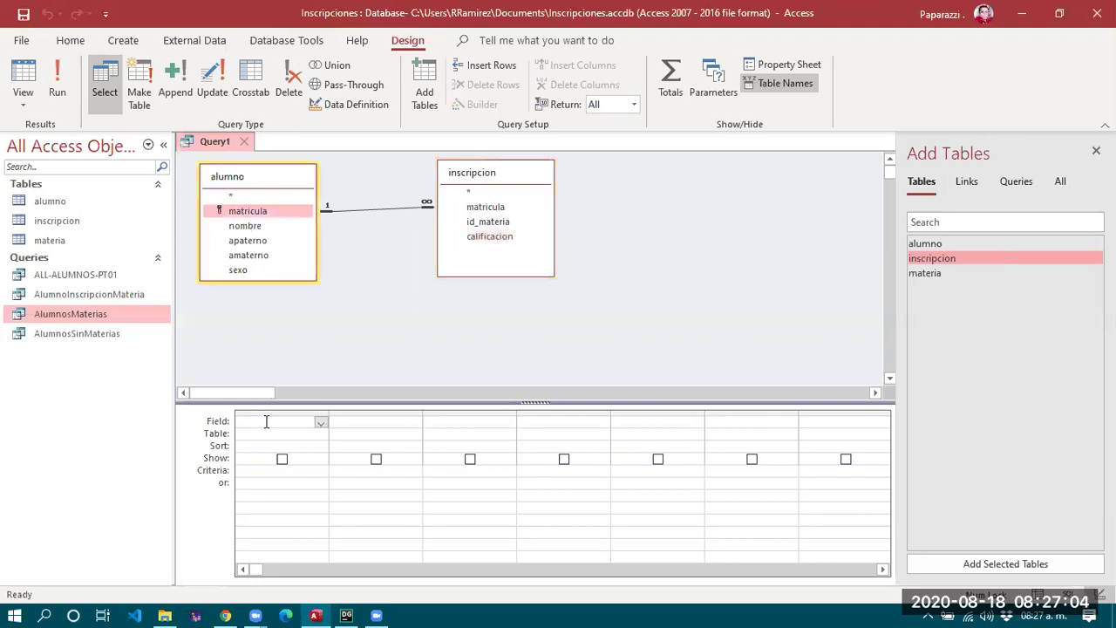
left_click_drag(246, 230, 361, 422)
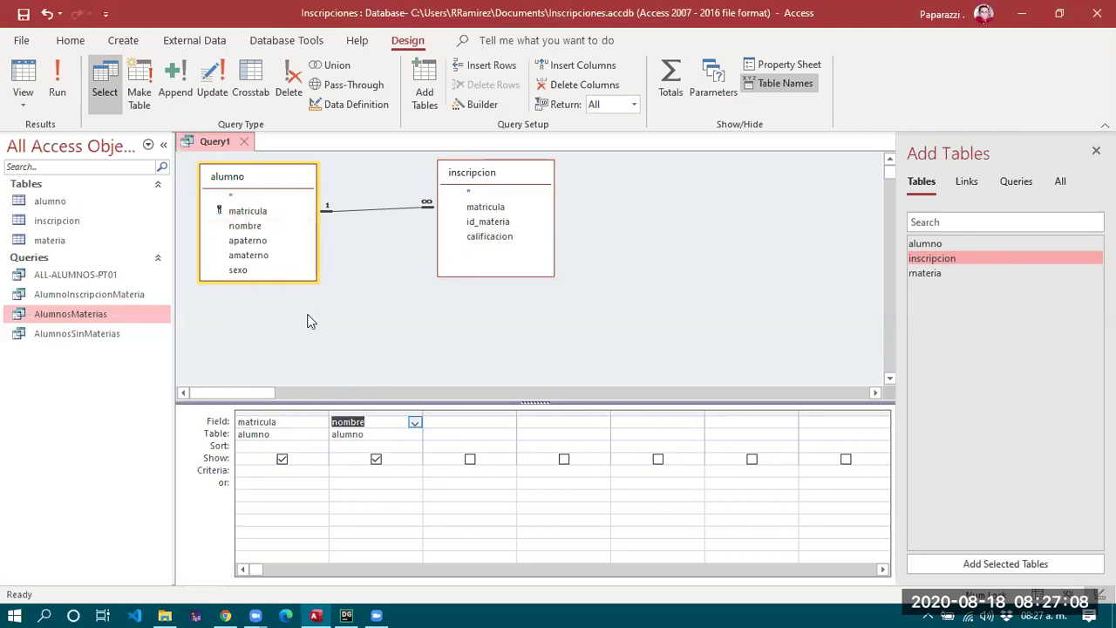
- Drag alumno's apaterno field into the third column of the query grid
left_click(252, 244)
left_click_drag(251, 247, 469, 425)
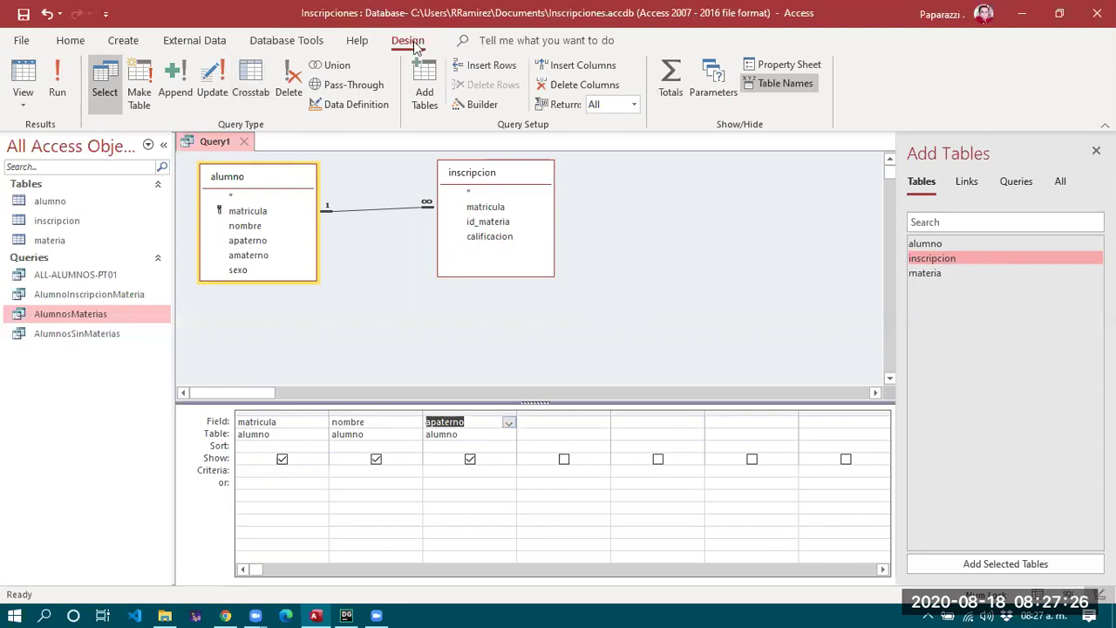
- Turn on Totals so matricula, nombre and apaterno are set to Group By
left_click(670, 88)
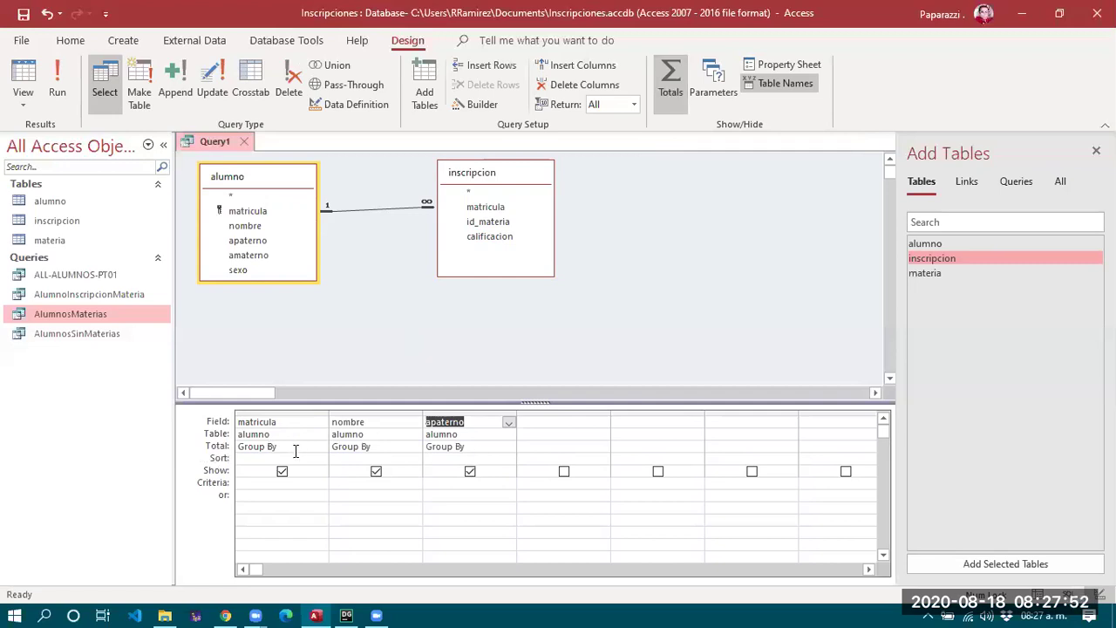
left_click(245, 447)
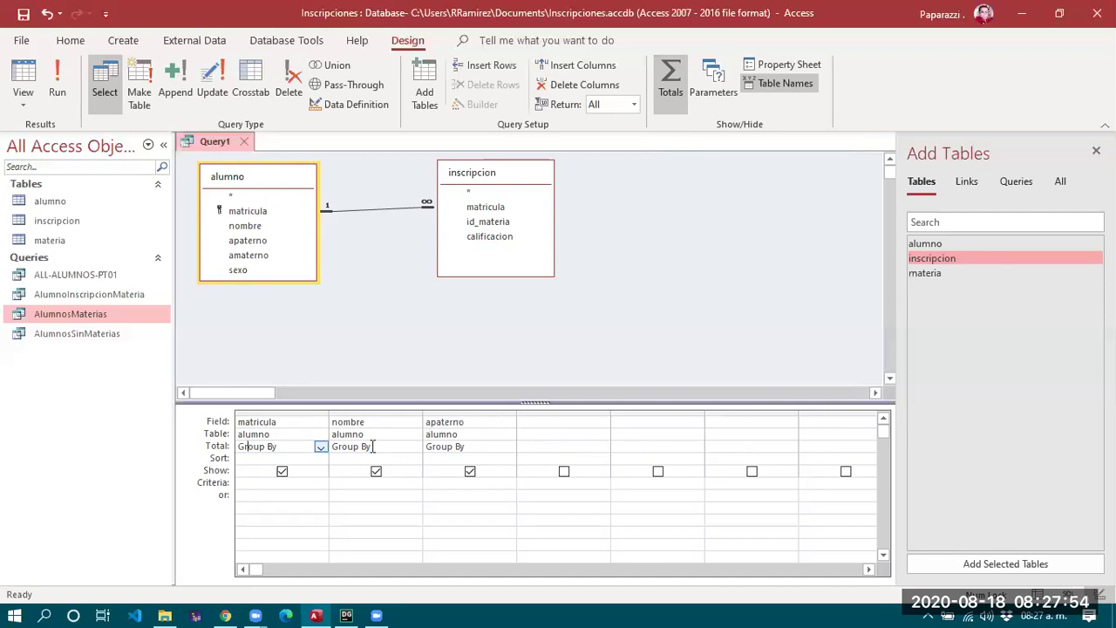
key("Tab")
key("Tab")
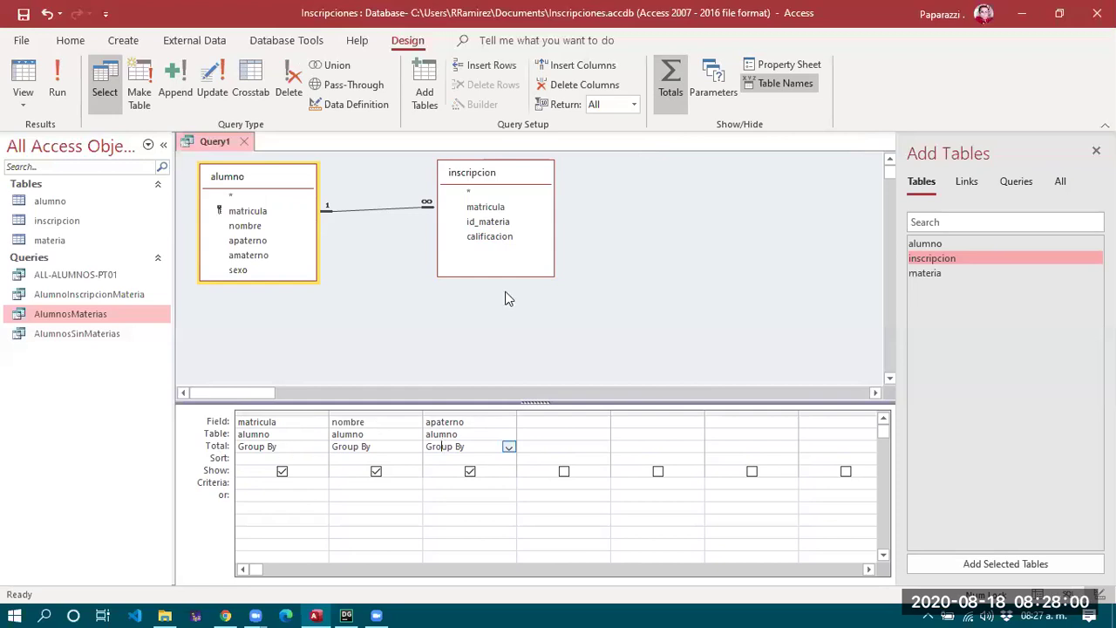
- Add inscripcion's calificacion as the fourth column with its Total set to Avg
left_click_drag(504, 239, 565, 421)
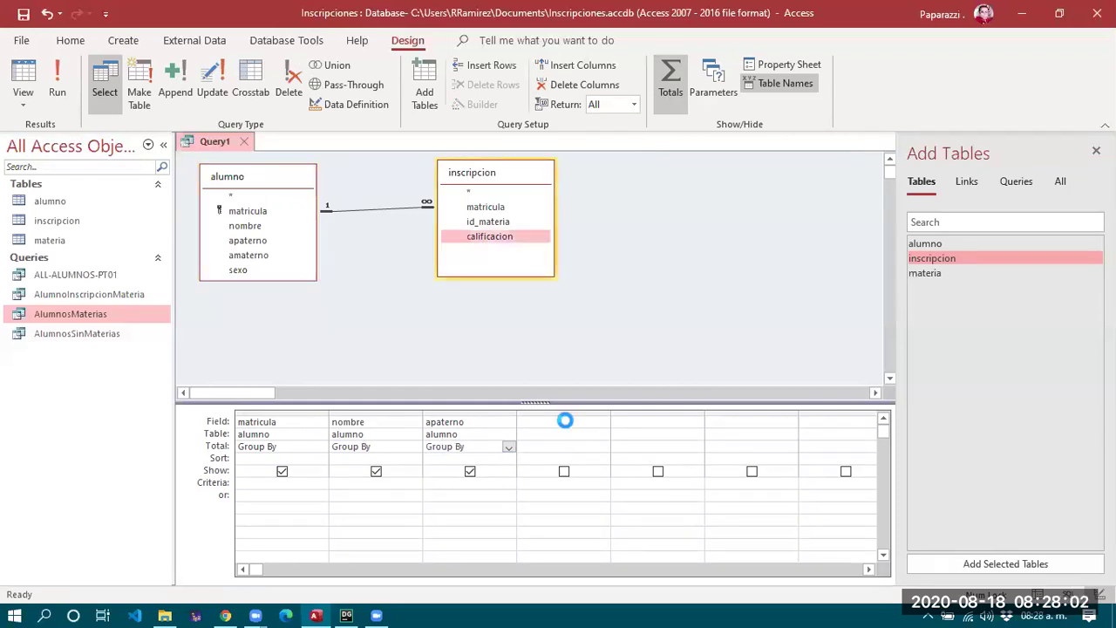
left_click(604, 450)
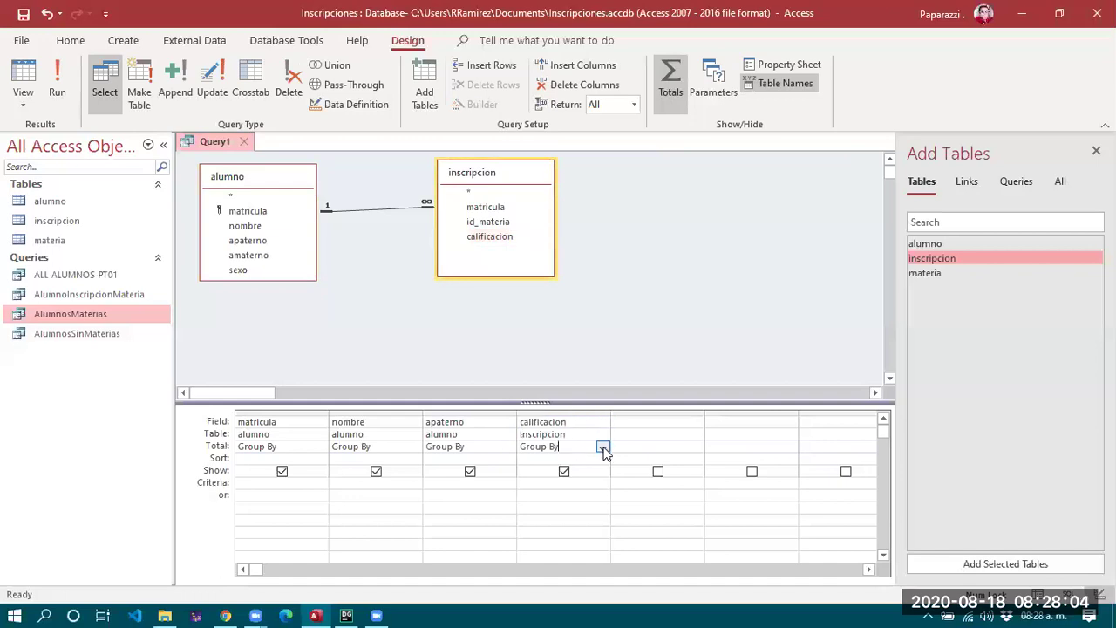
left_click(603, 448)
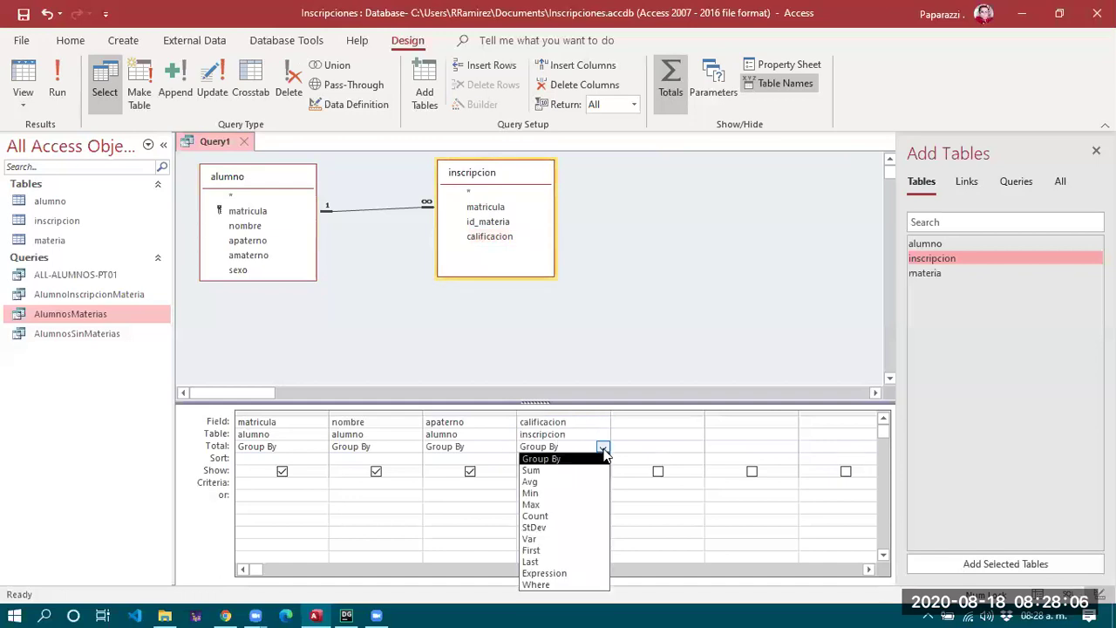
left_click(558, 483)
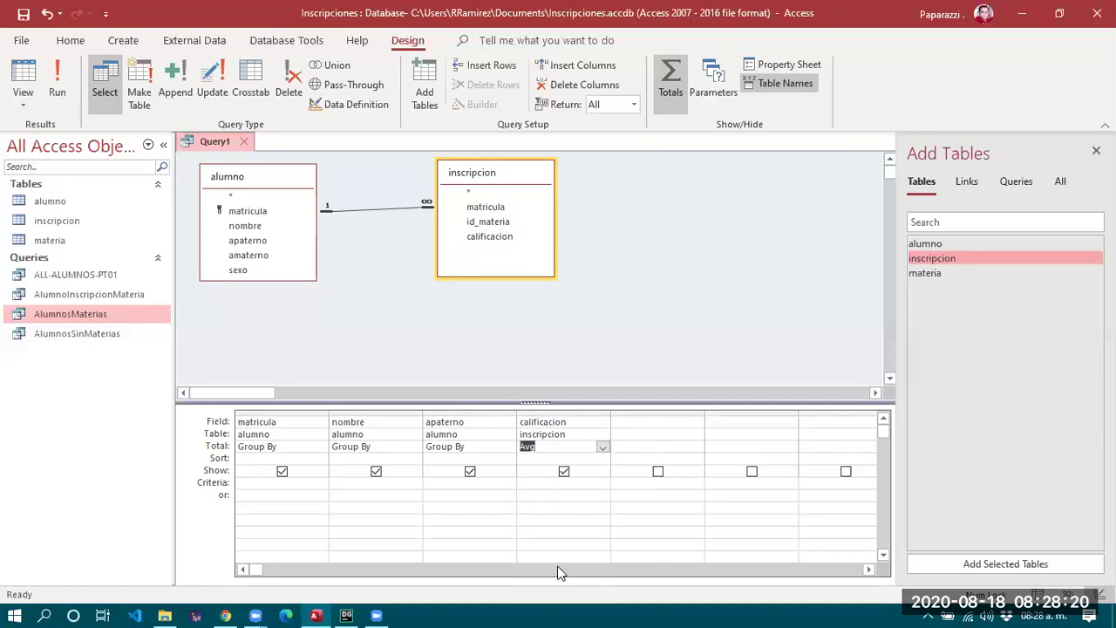
left_click(541, 495)
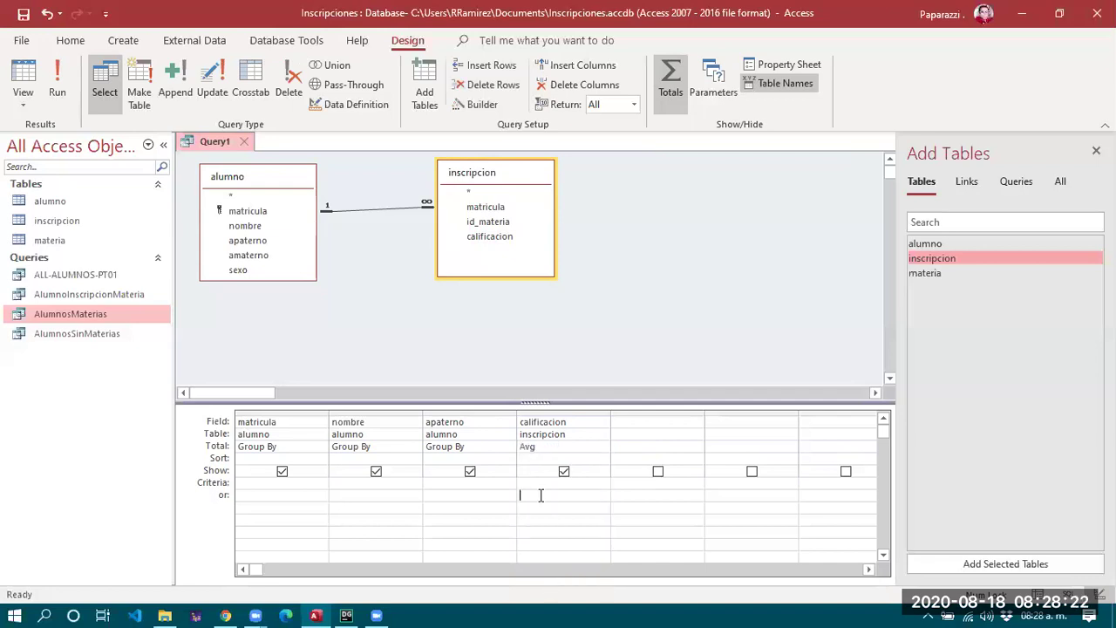
left_click(534, 447)
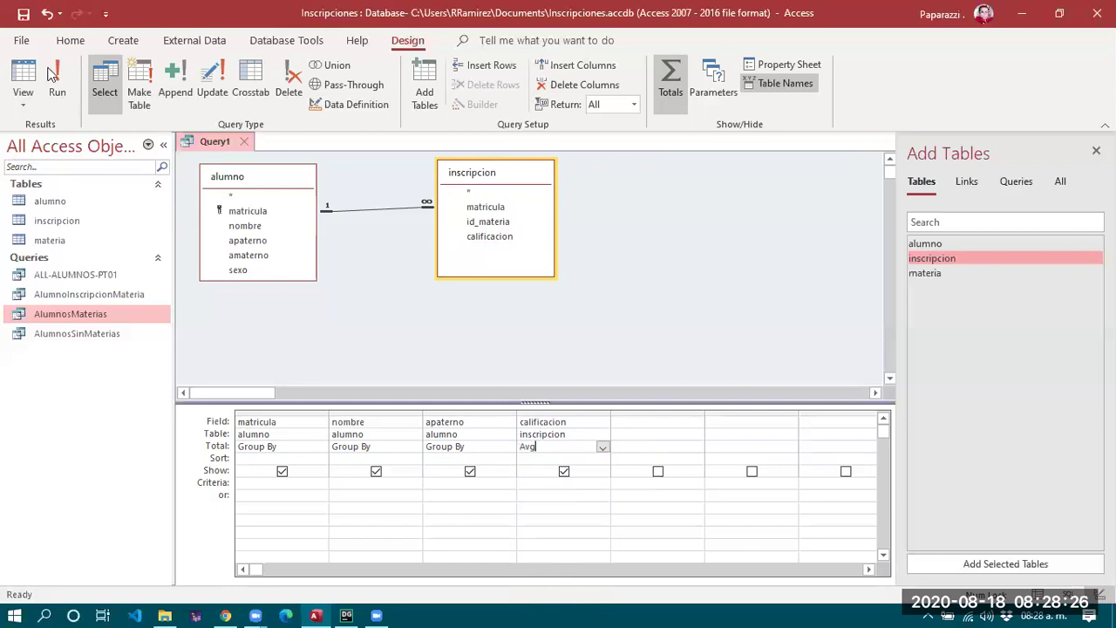
left_click(21, 105)
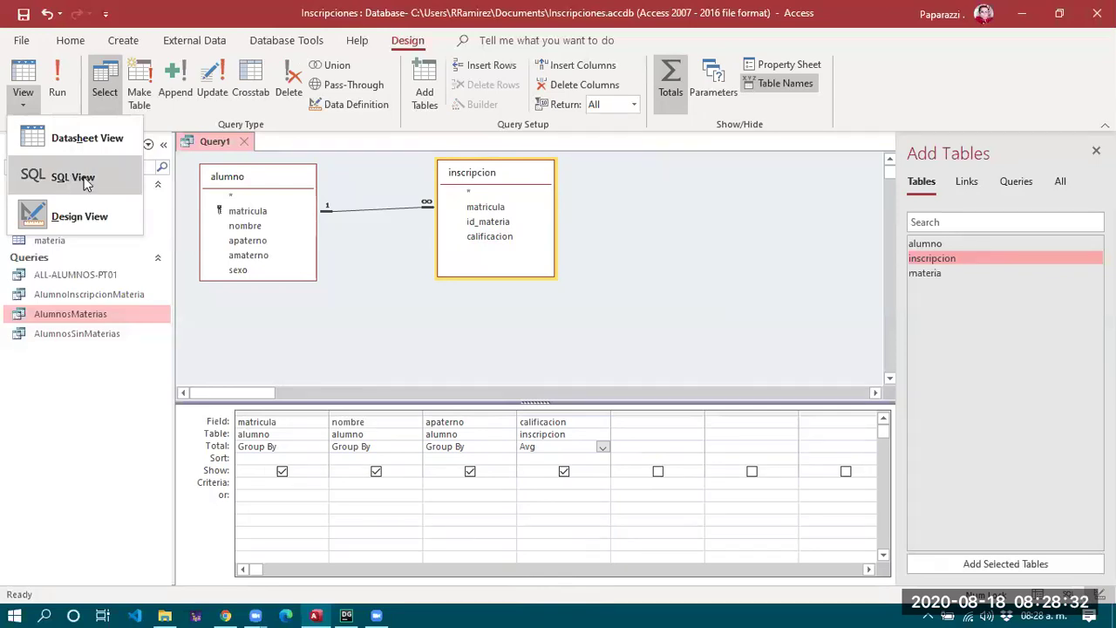
- Show Query1 in SQL View and highlight the Avg(inscripcion.calificacion) expression
left_click(87, 181)
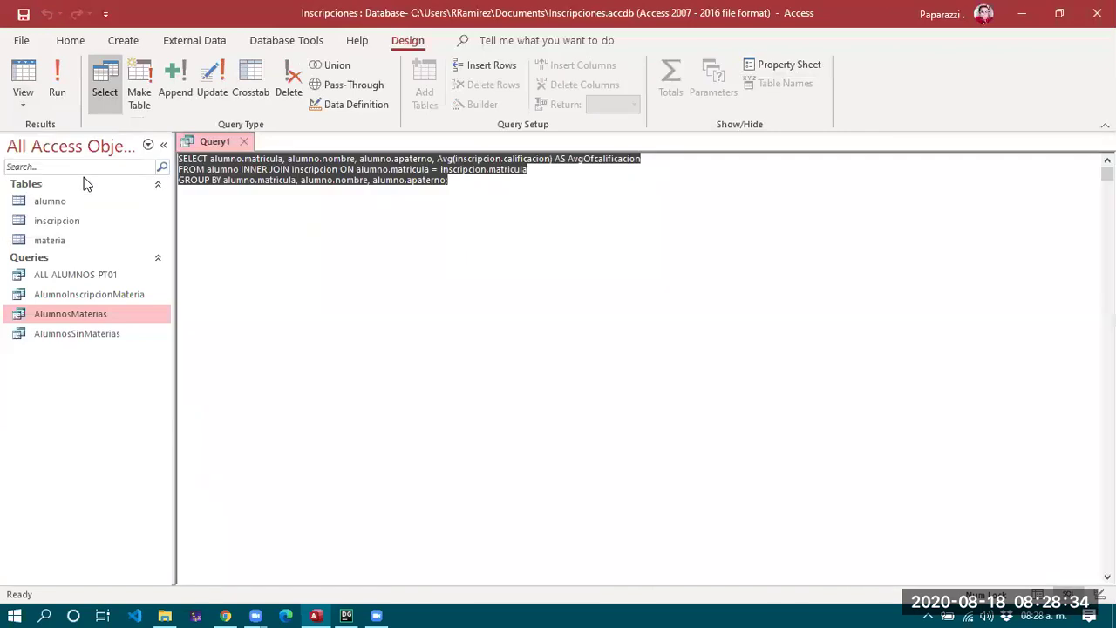
left_click(219, 180)
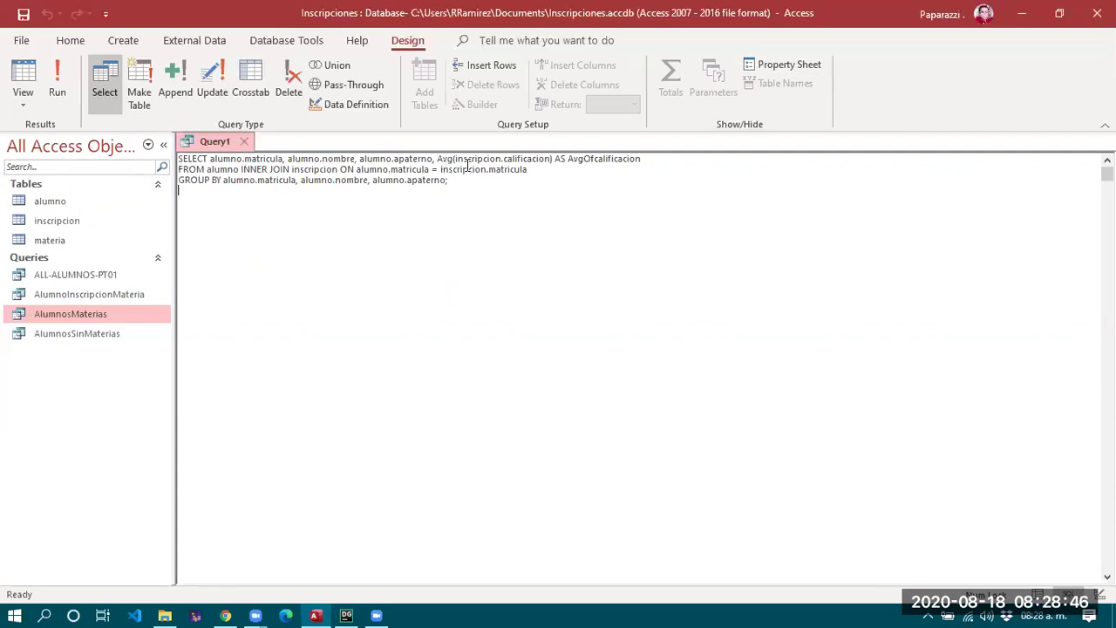
left_click_drag(438, 159, 553, 159)
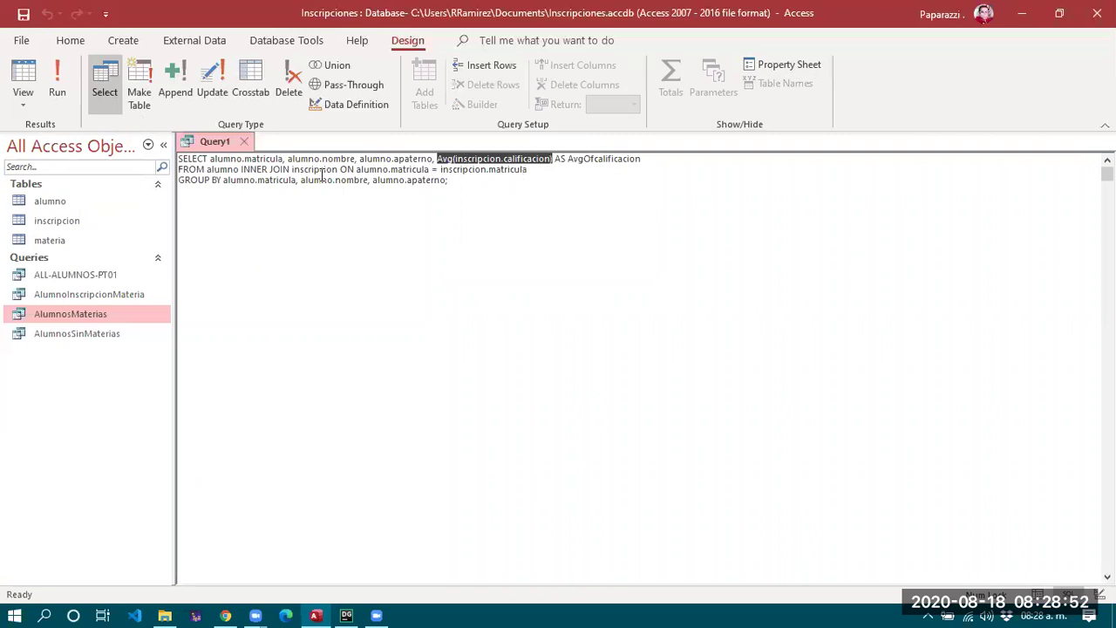
left_click(237, 153)
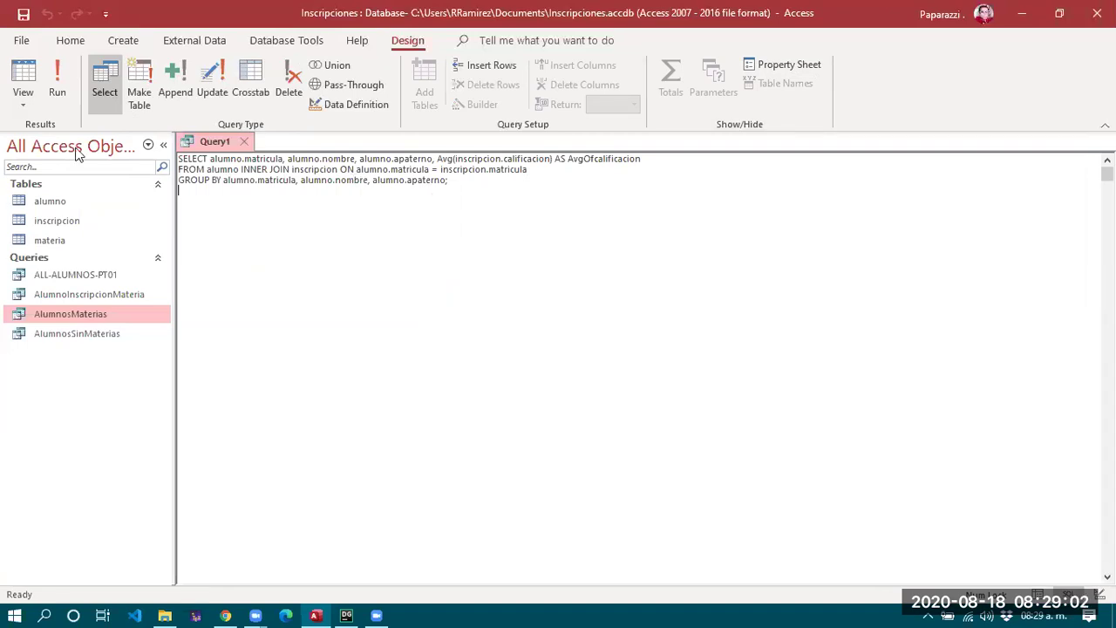
- Run the query and widen the AvgOfcalificacion column to display full averages
left_click(57, 79)
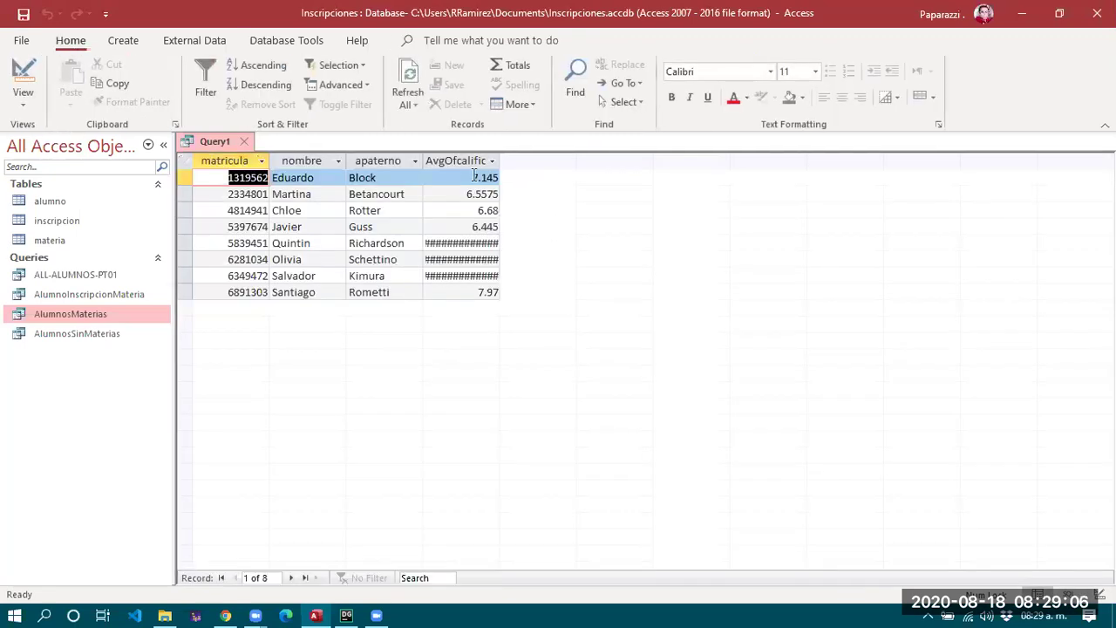
left_click_drag(503, 164, 571, 165)
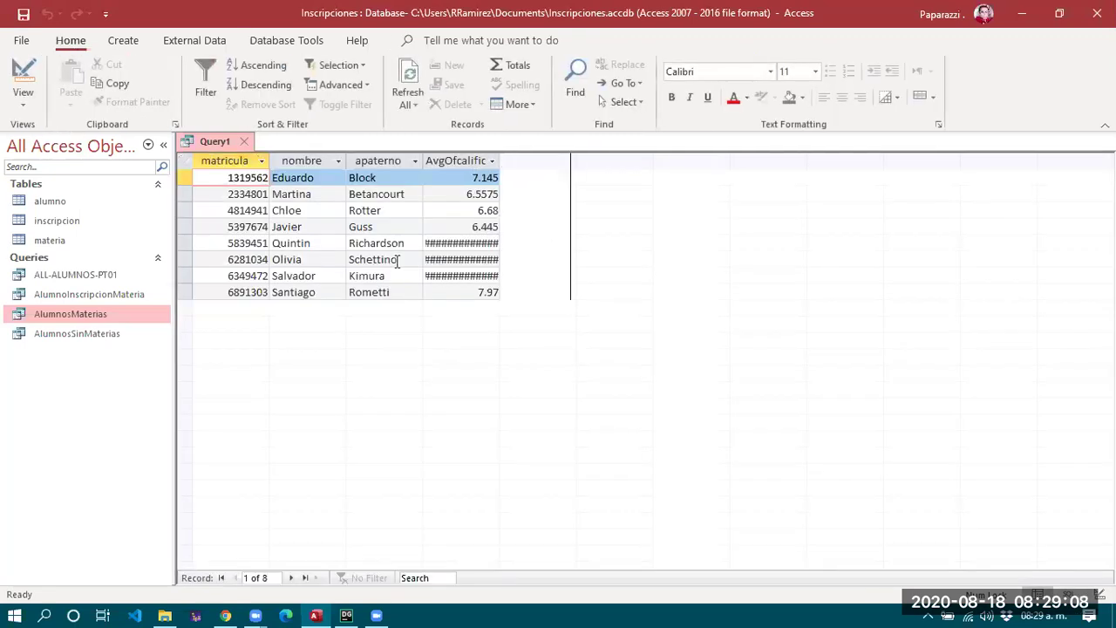
left_click(288, 177)
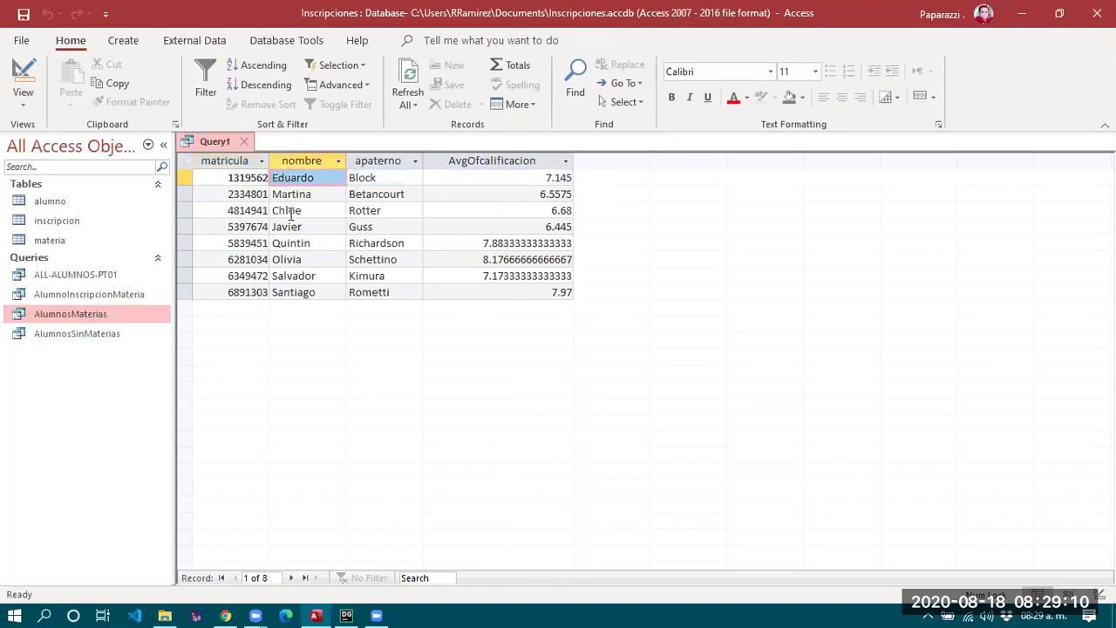
- Check individual student averages in the results, such as 7.88333333333333 and 7.145
key("Down")
key("Down")
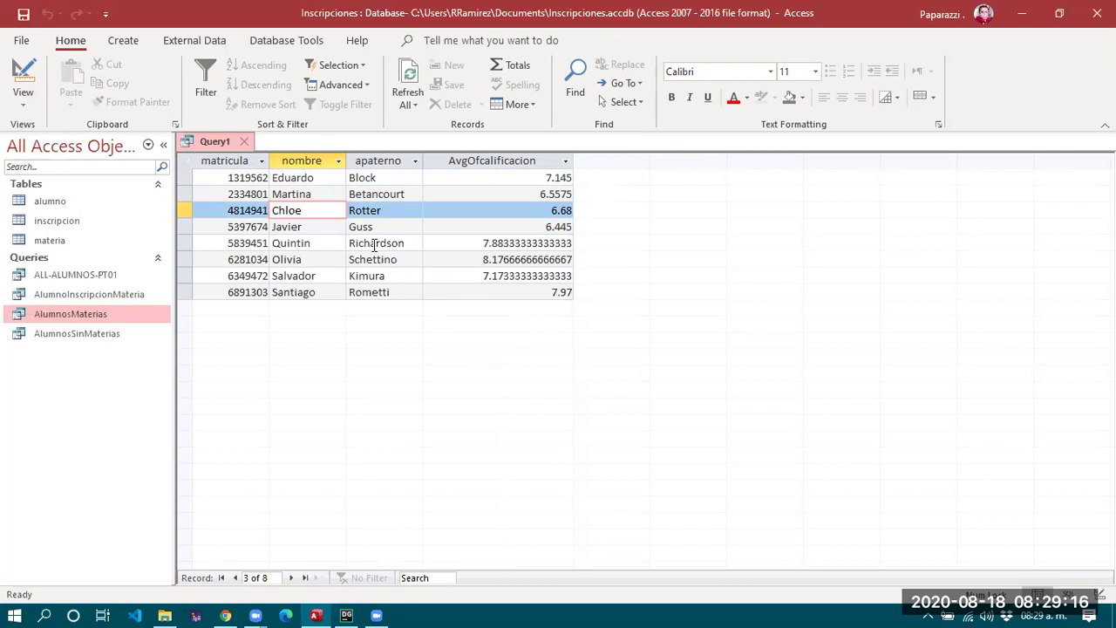
left_click(403, 190)
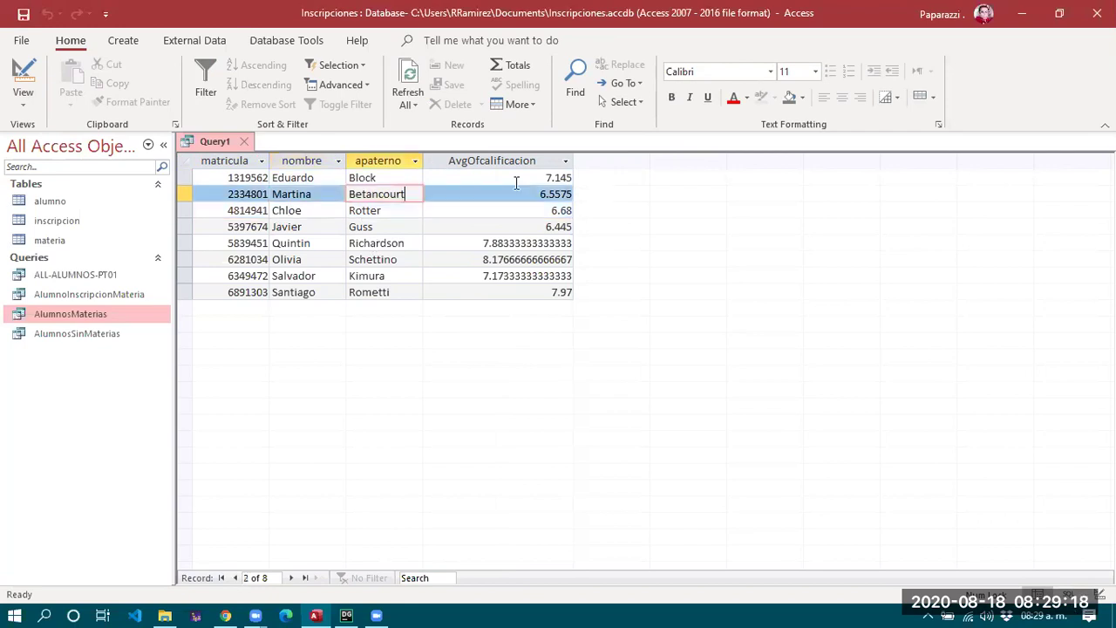
left_click(507, 215)
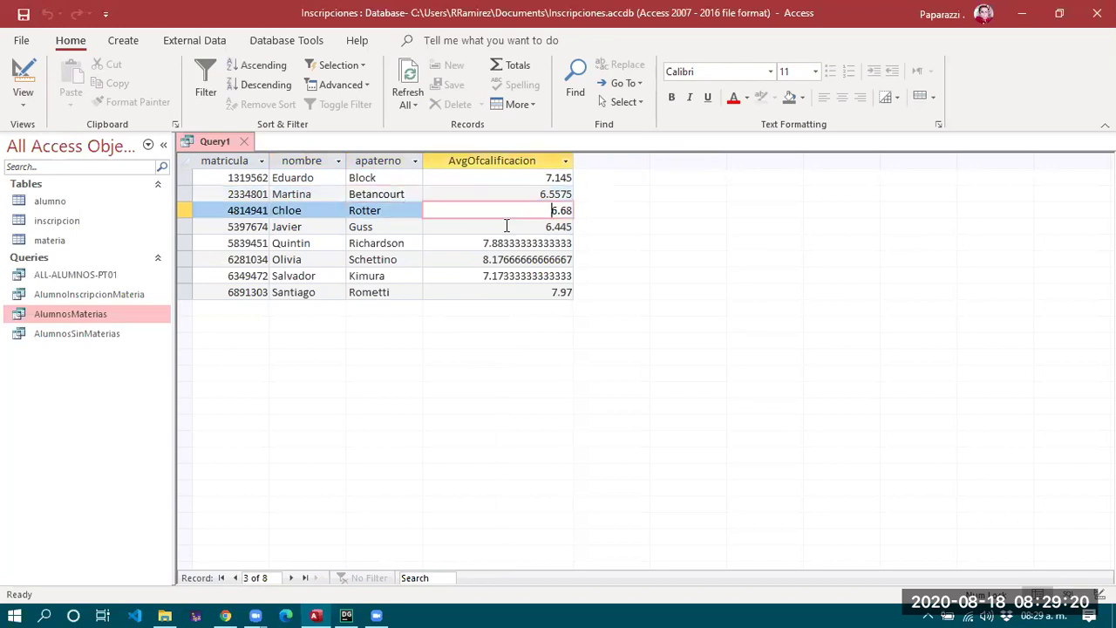
left_click(504, 248)
left_click(509, 275)
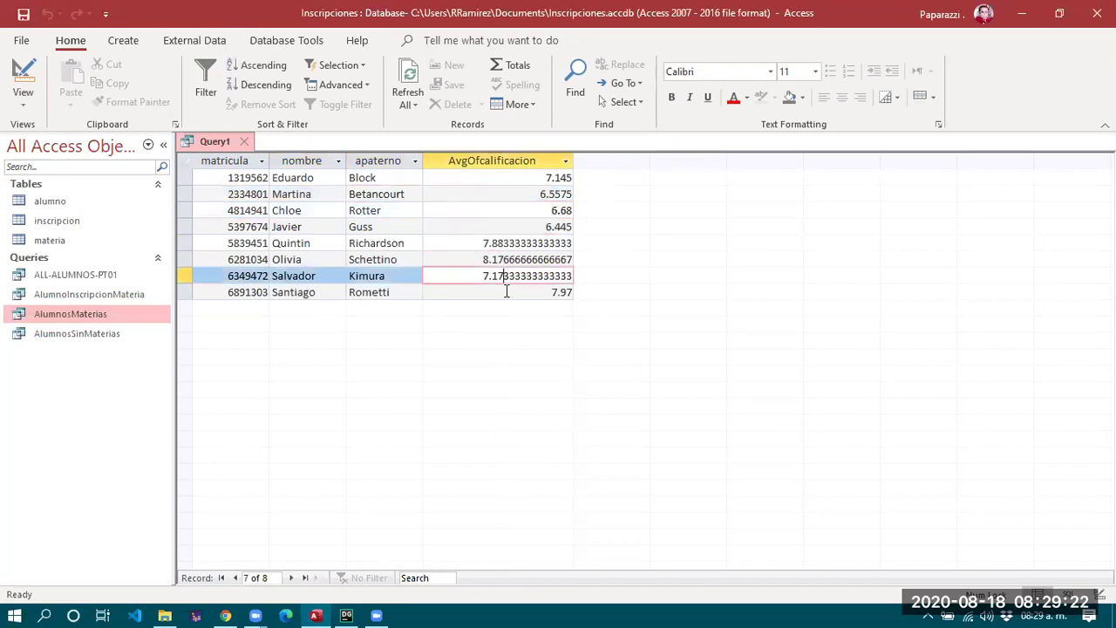
left_click(524, 245)
left_click(554, 211)
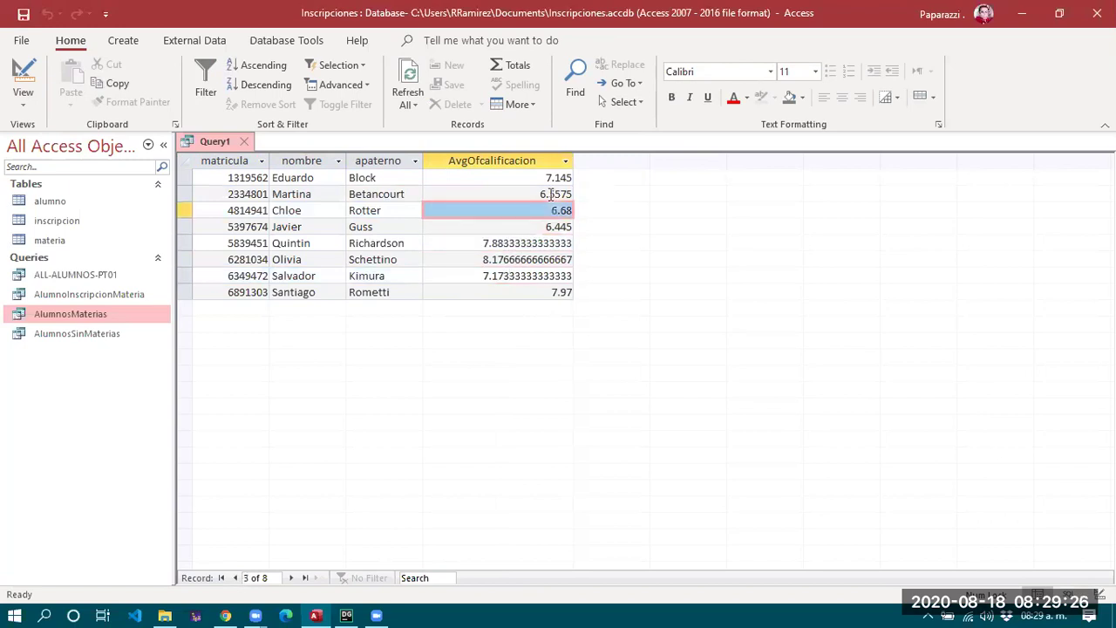
left_click(547, 178)
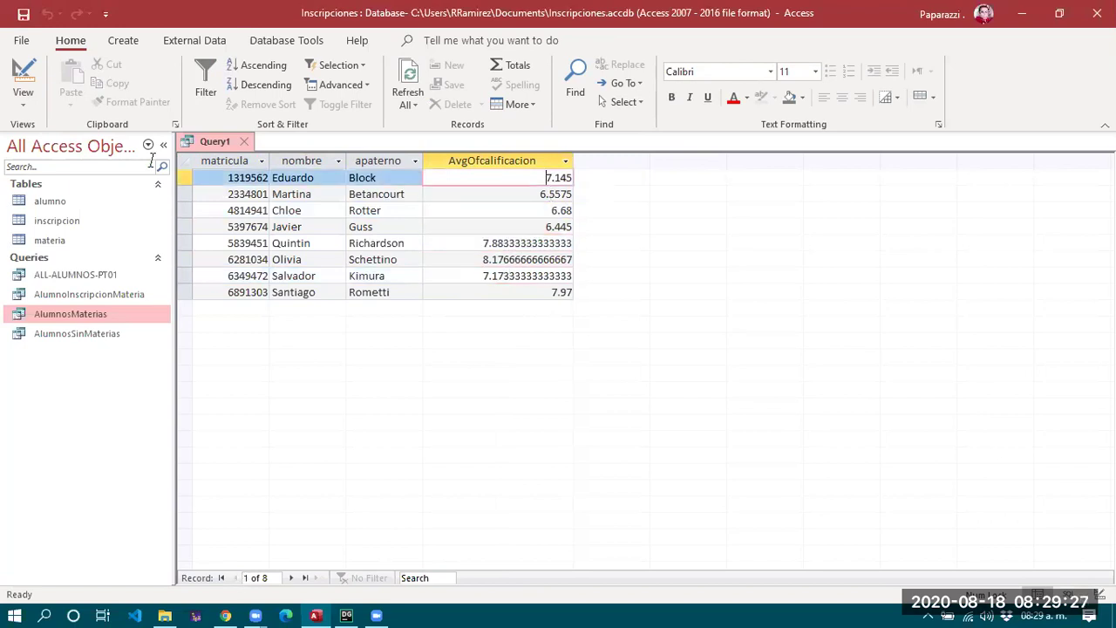
- Return Query1 to Design view and nudge the inscripcion table closer to alumno
left_click(24, 74)
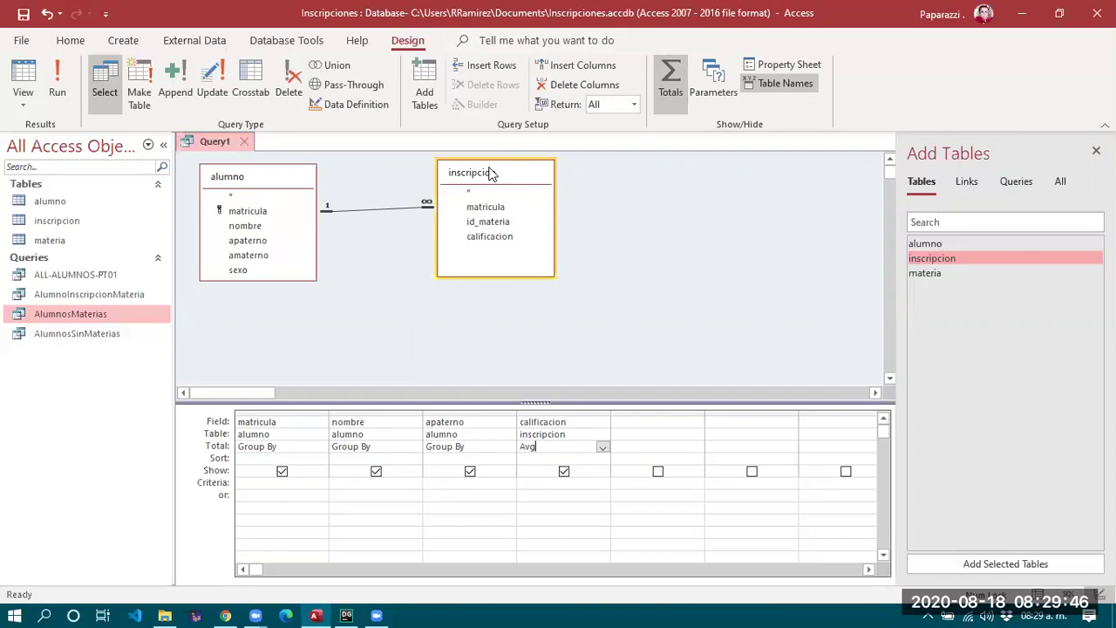
left_click_drag(490, 172, 476, 173)
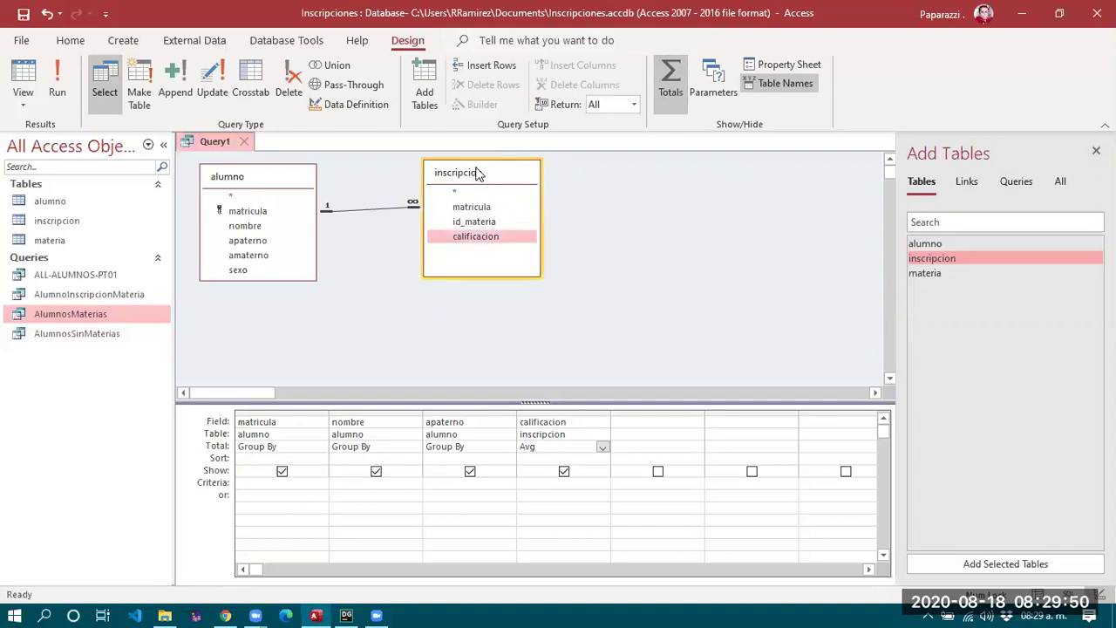
mouse_move(476, 173)
left_mouse_down()
mouse_move(447, 175)
mouse_move(462, 173)
left_mouse_up()
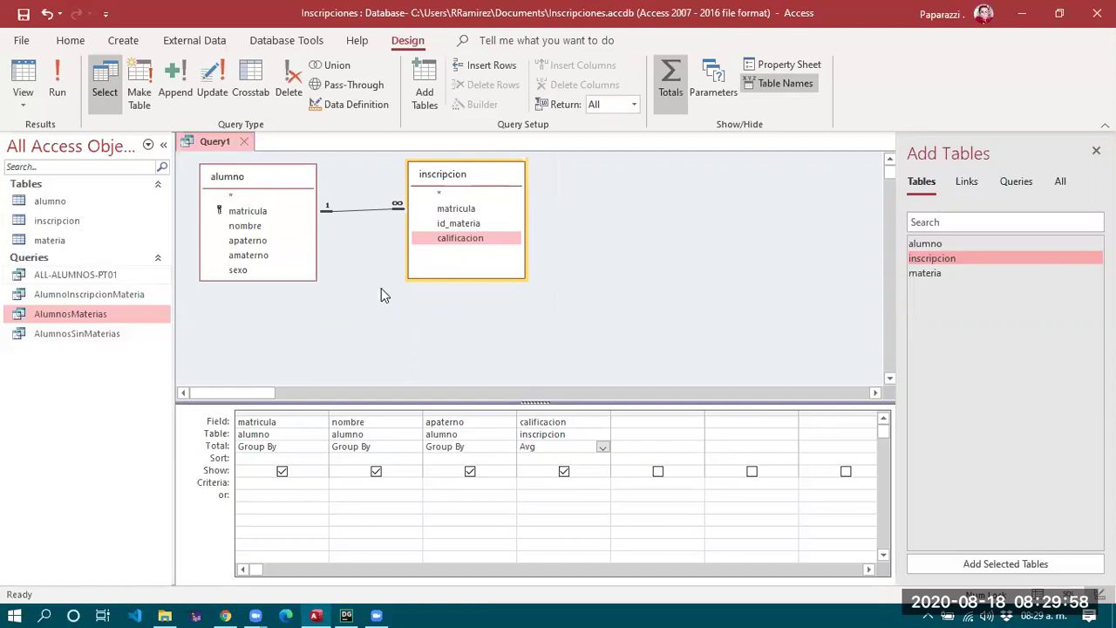
left_click(938, 149)
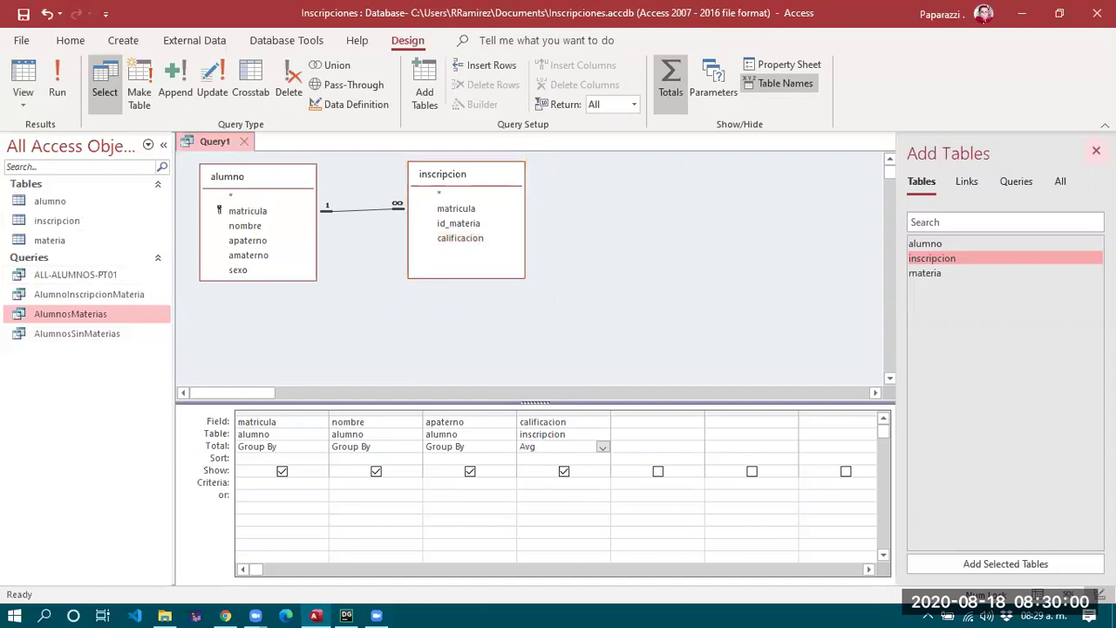
- Save the query as 'Promedios' on closing and select it in the navigation pane
left_click(245, 144)
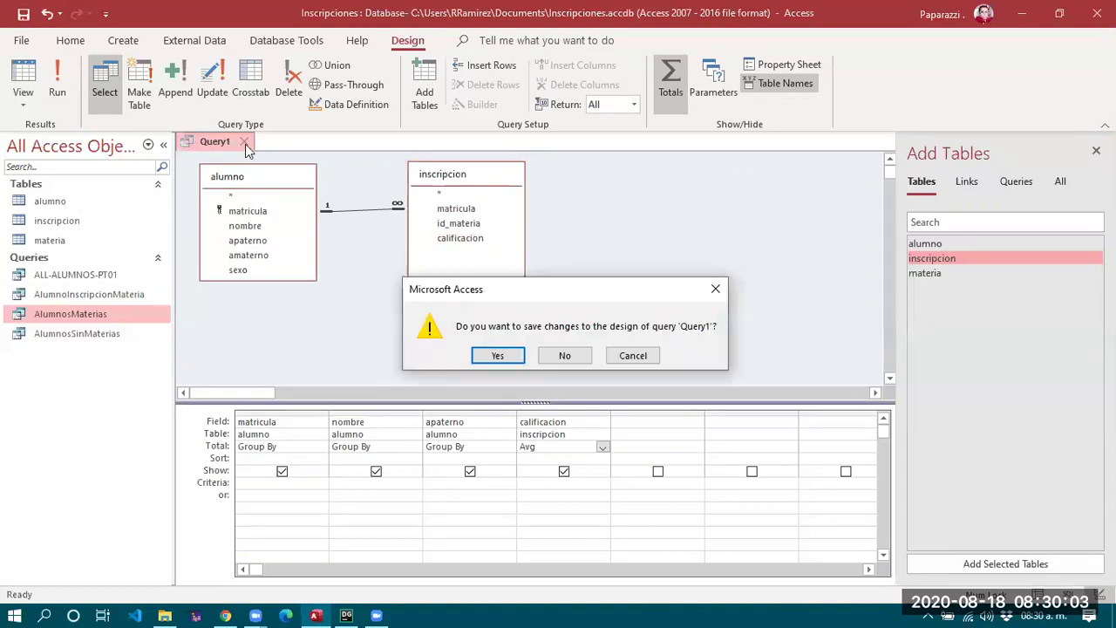
left_click(497, 356)
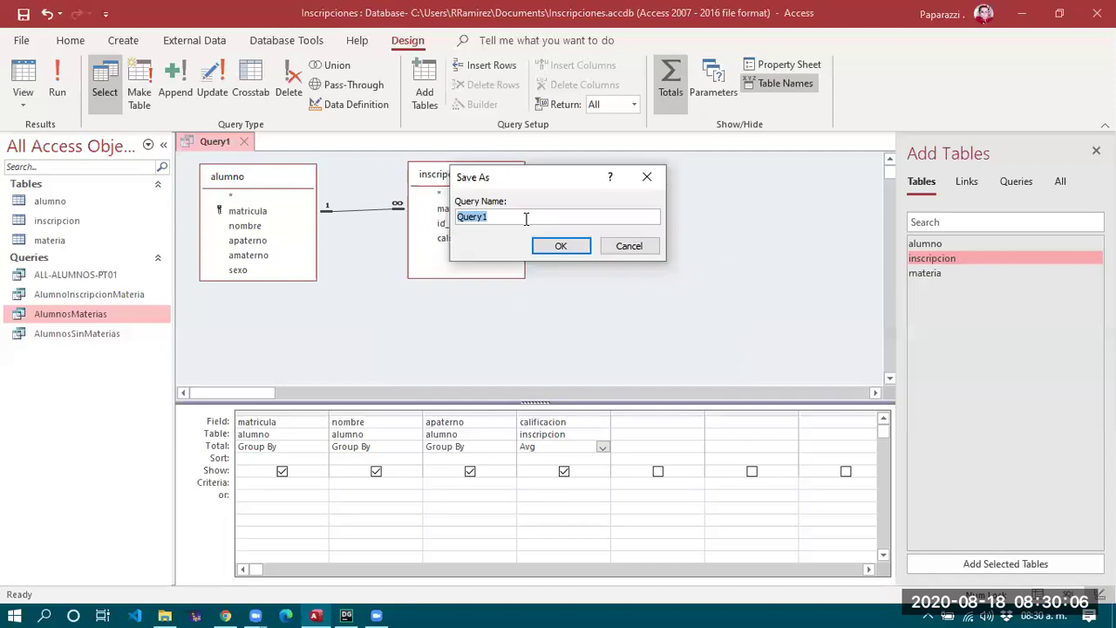
type("Promedios")
left_click(566, 245)
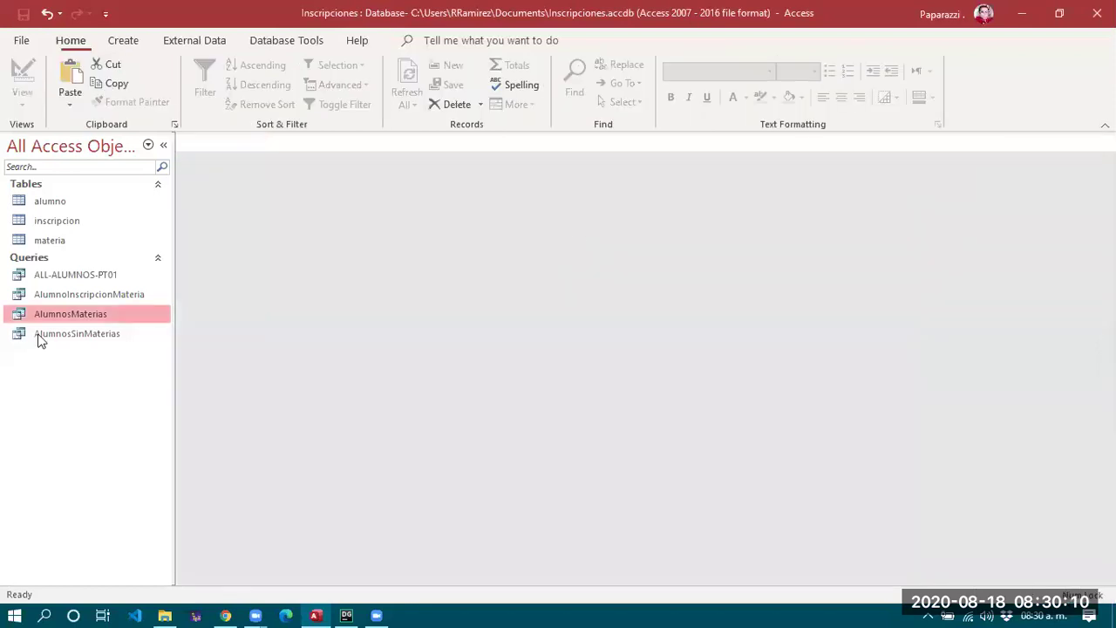
left_click(65, 353)
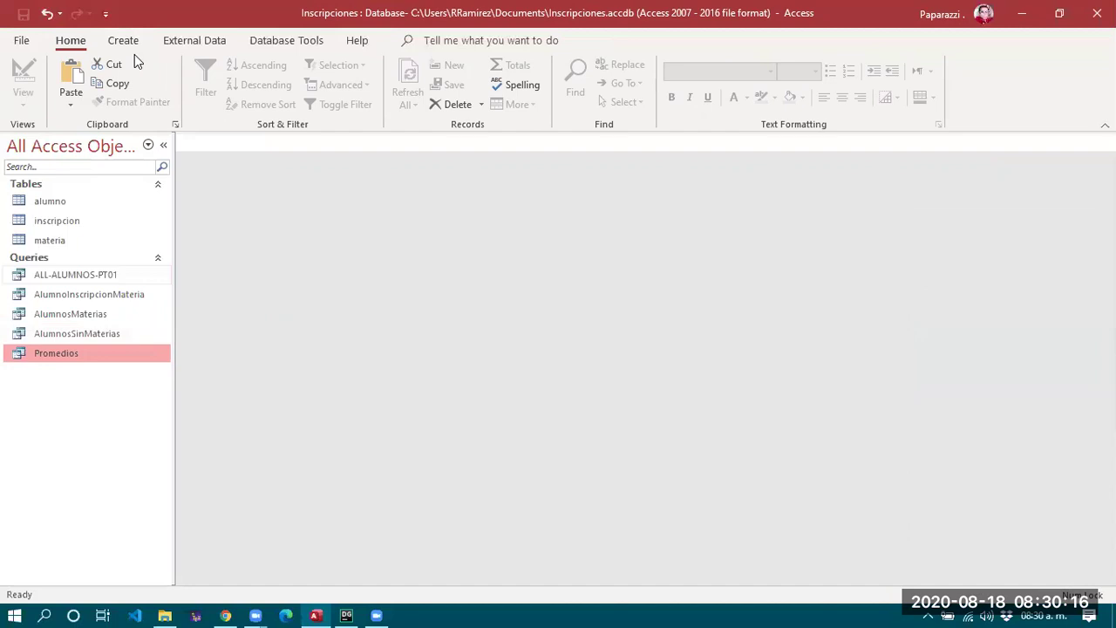
- Open the alumno table datasheet showing its 15 student records through sexo
left_click(126, 42)
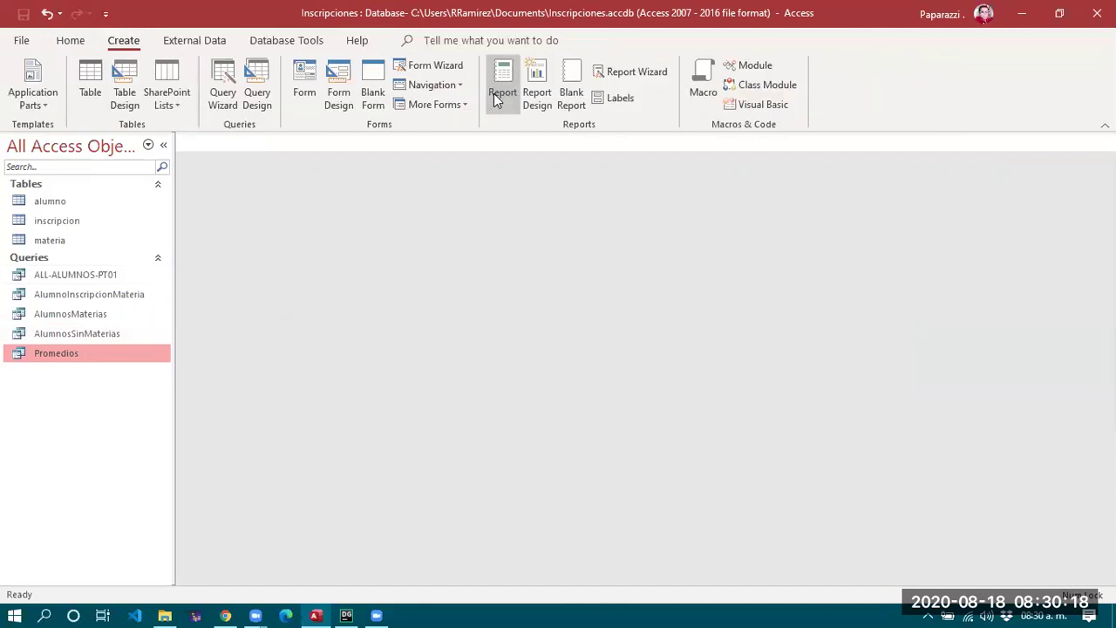
left_click(301, 94)
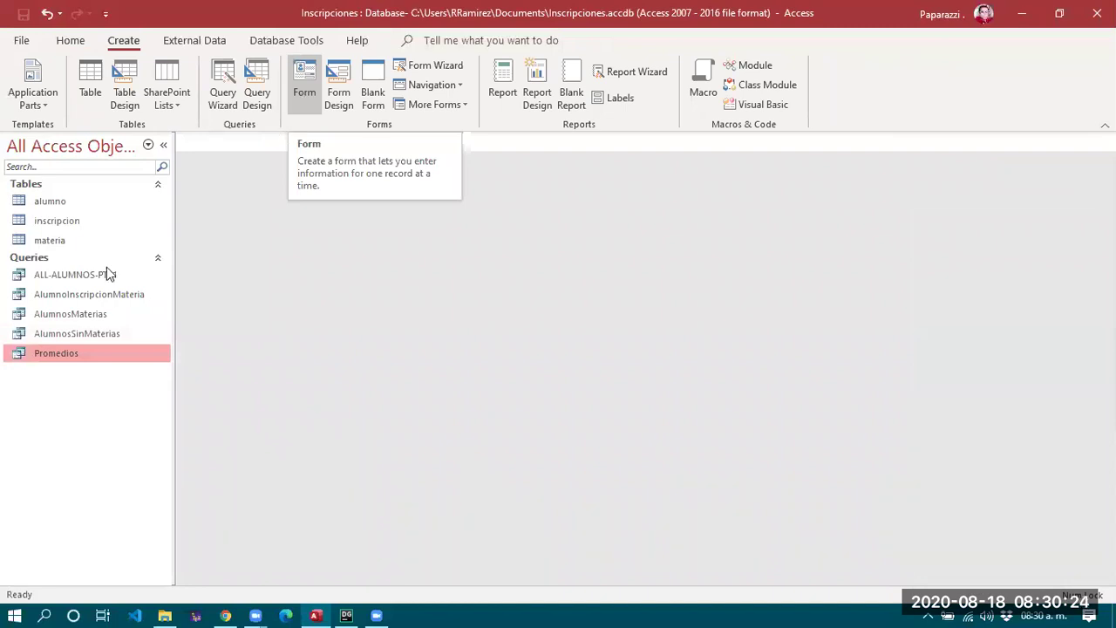
double_click(95, 203)
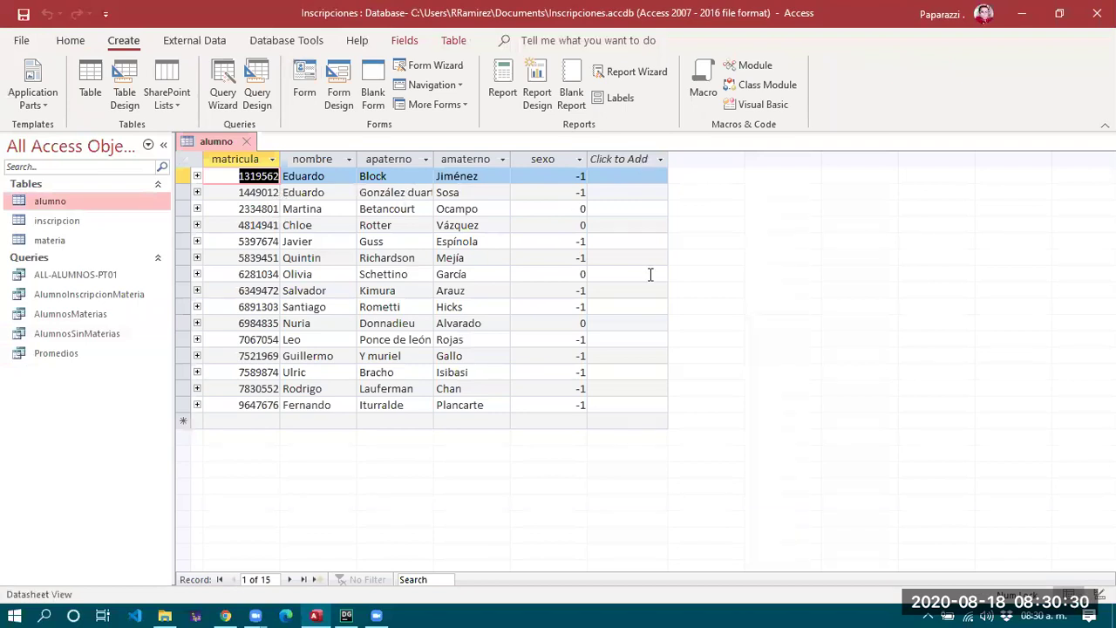
left_click(579, 405)
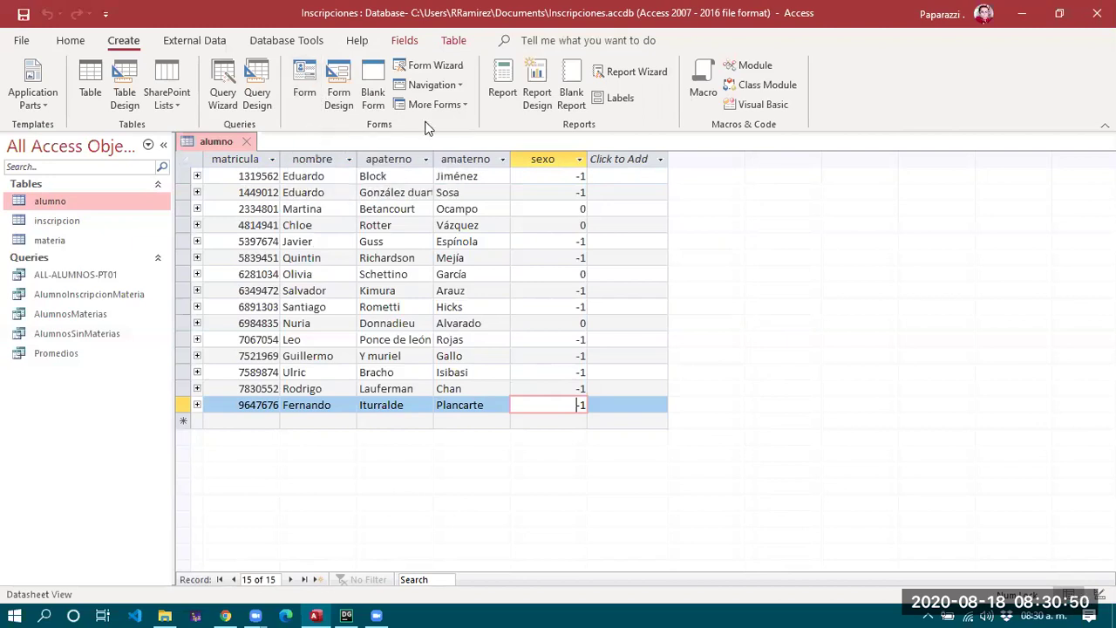
- Start the Form Wizard with the alumno table as the record source
left_click(439, 66)
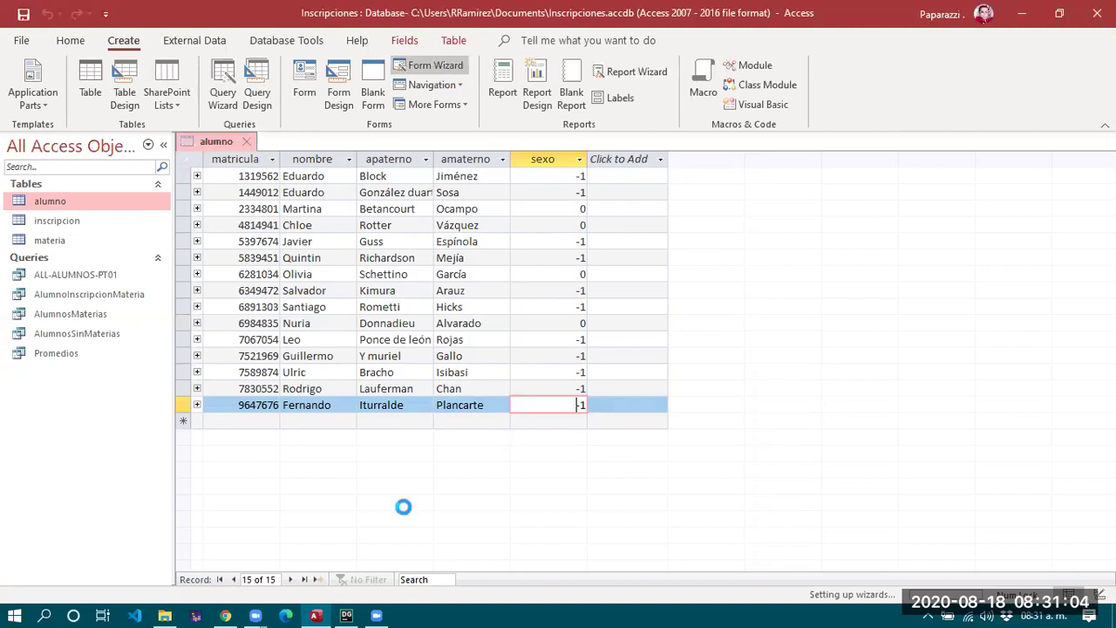
left_click(576, 216)
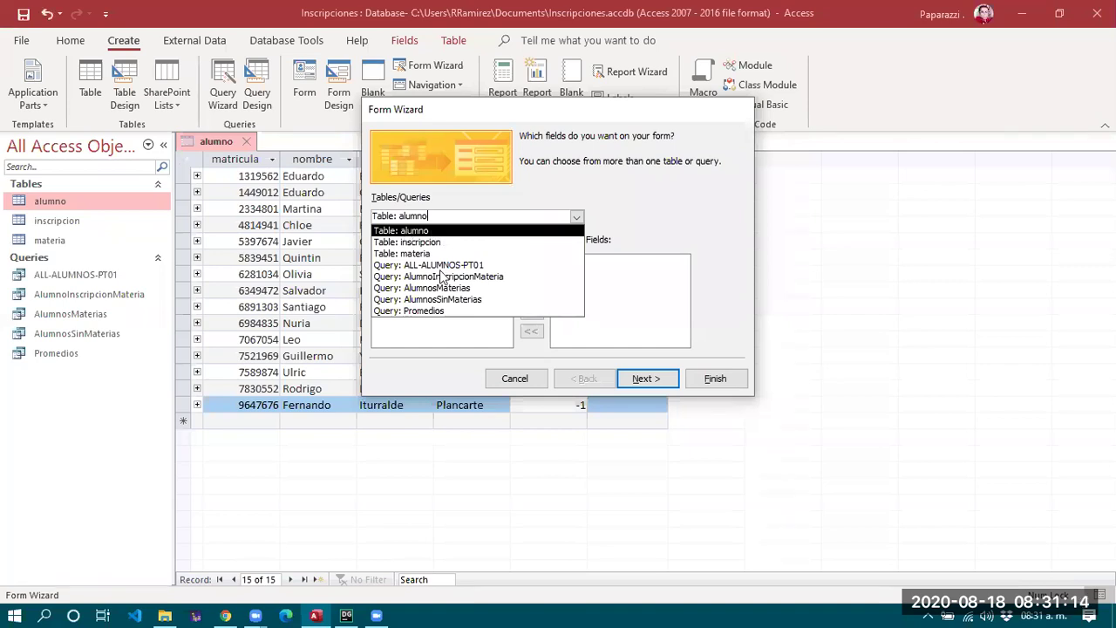
key("Return")
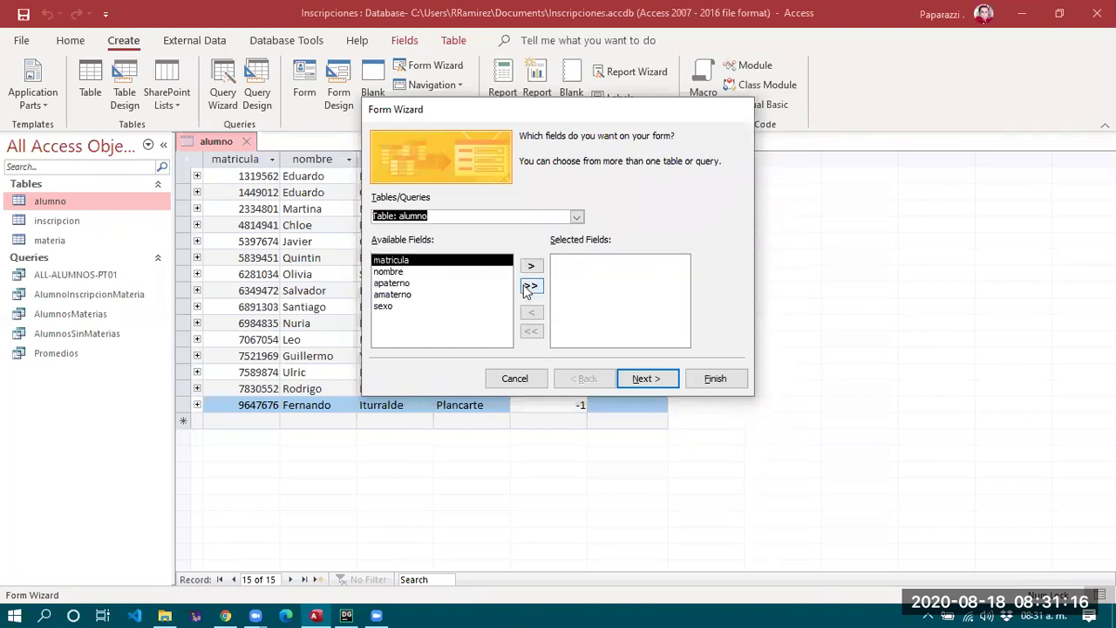
left_click(397, 262)
key("Down")
key("Down")
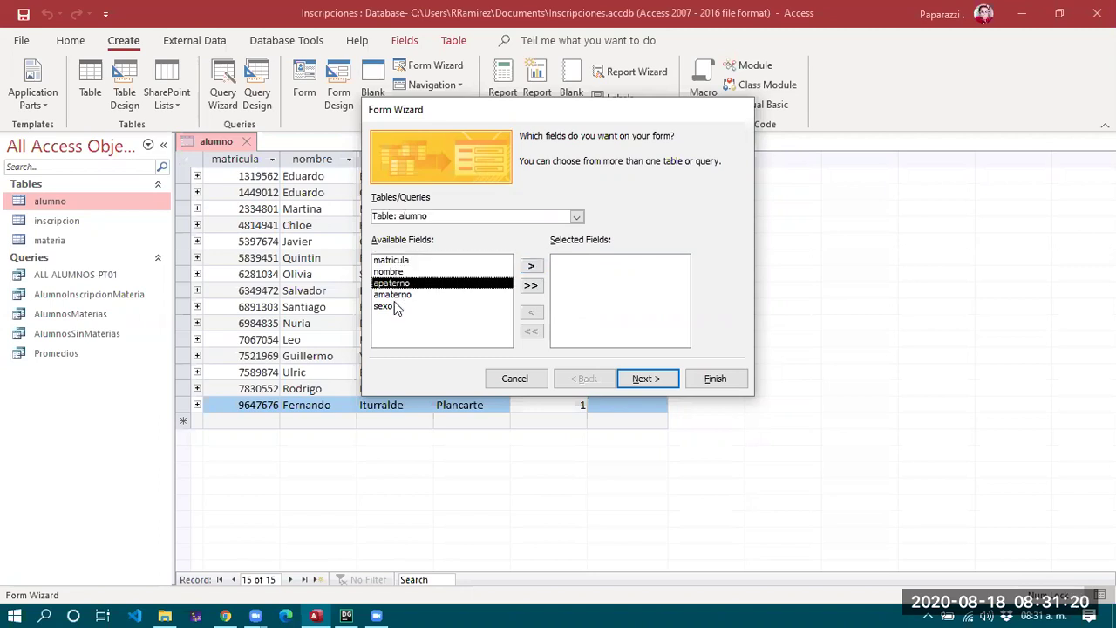
key("Down")
key("Down")
key("Up")
key("Up")
key("Up")
key("Up")
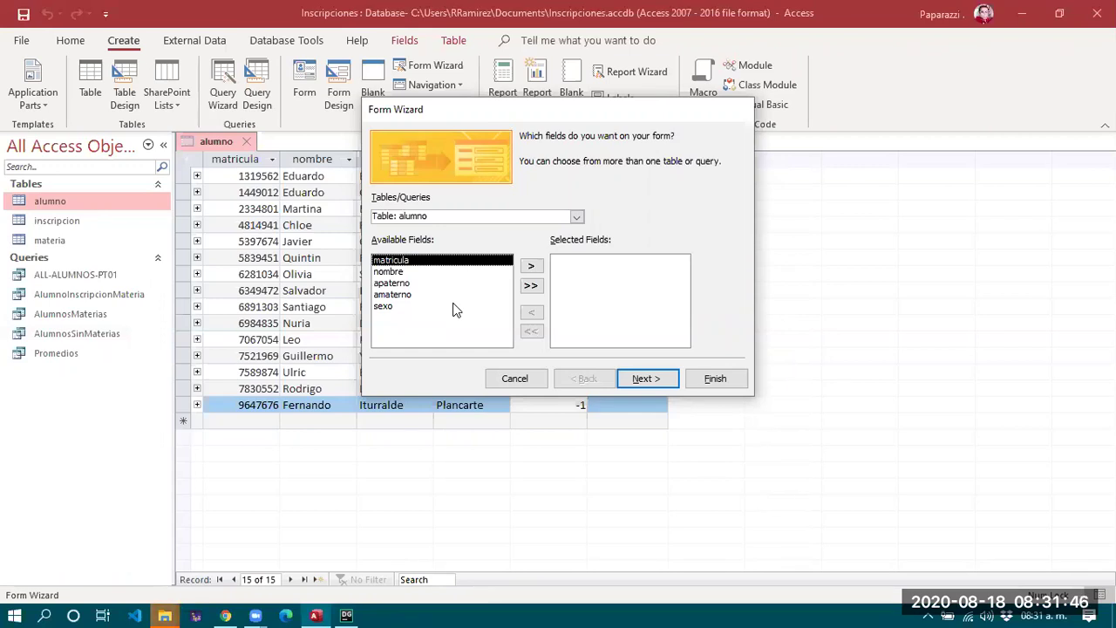
- Add matricula, nombre, apaterno, amaterno and sexo to the form and advance to layout
left_click(533, 266)
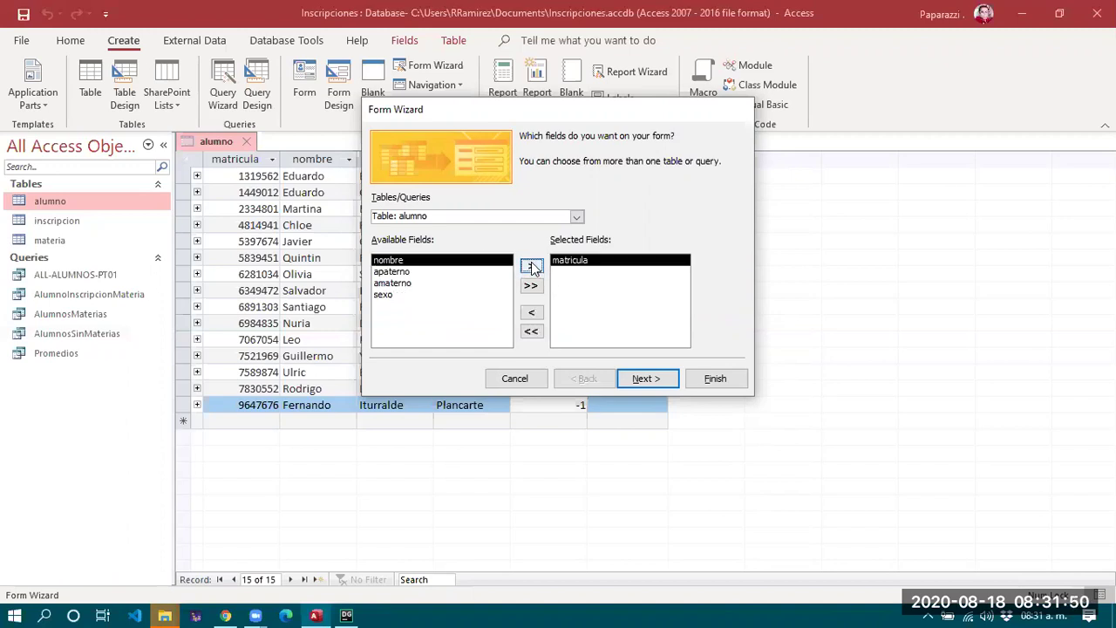
left_click(533, 267)
left_click(534, 269)
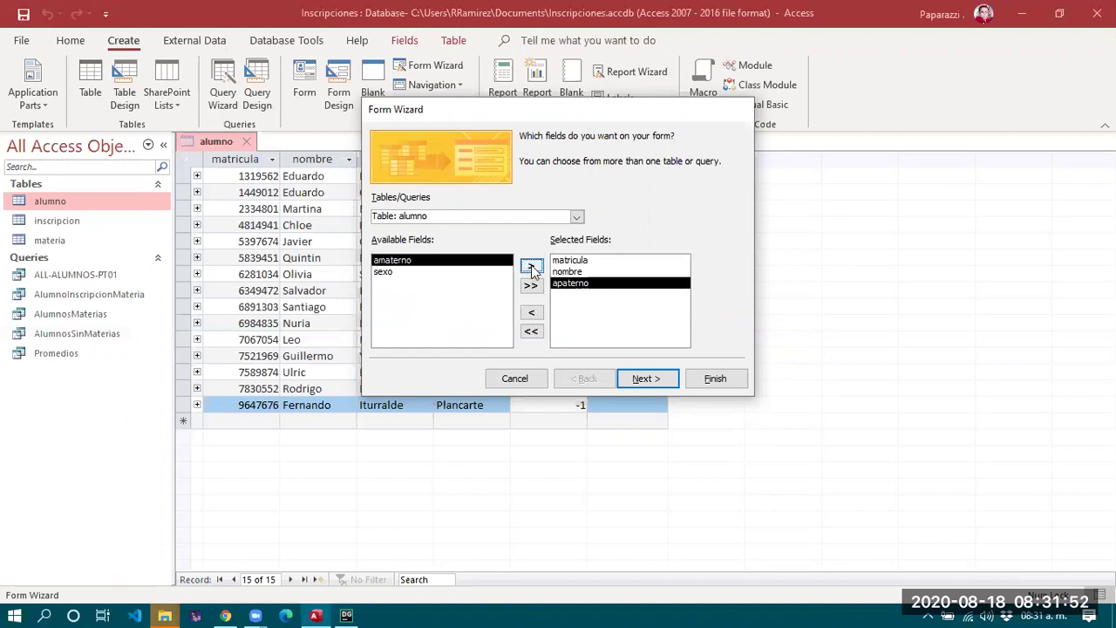
left_click(533, 267)
left_click(533, 267)
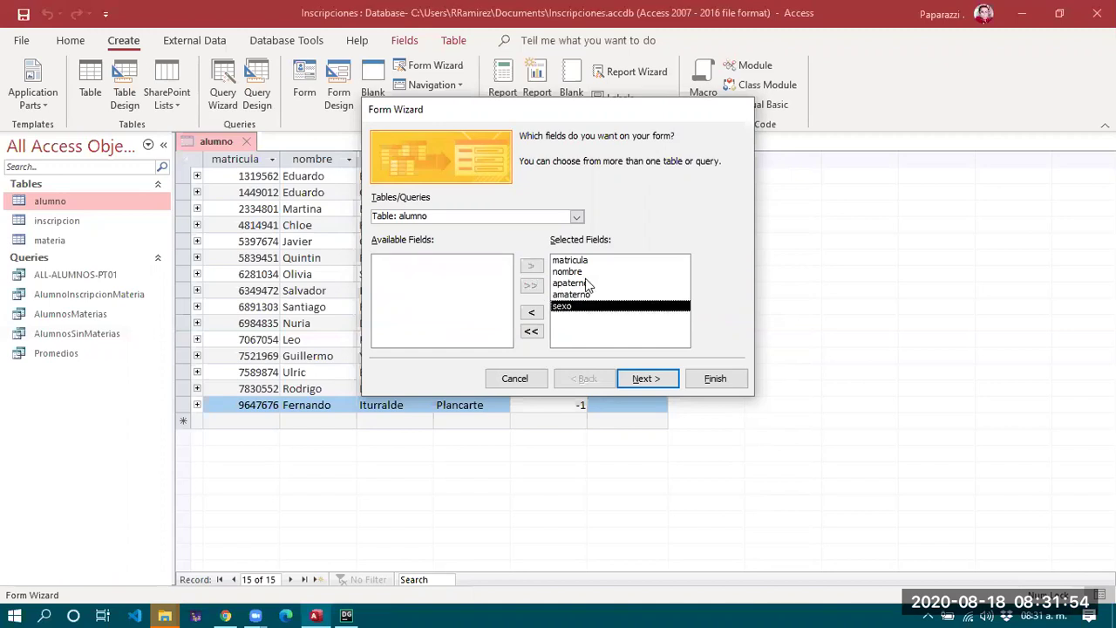
left_click(641, 377)
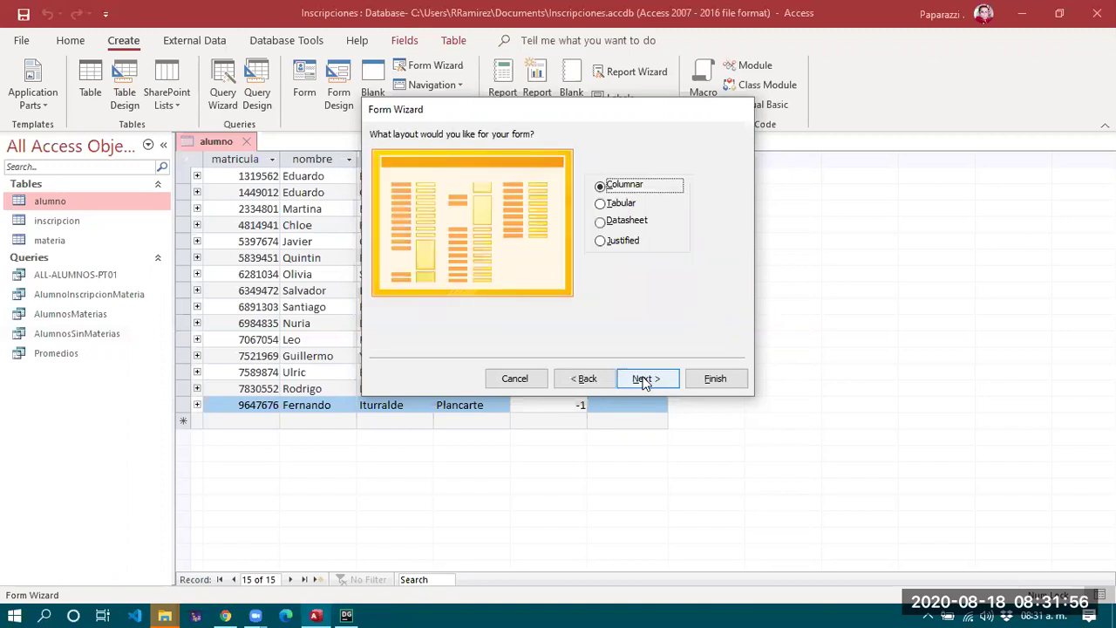
- Compare the layouts, pick Columnar, and finish the wizard with the title alumno
left_click(611, 206)
left_click(616, 222)
left_click(615, 243)
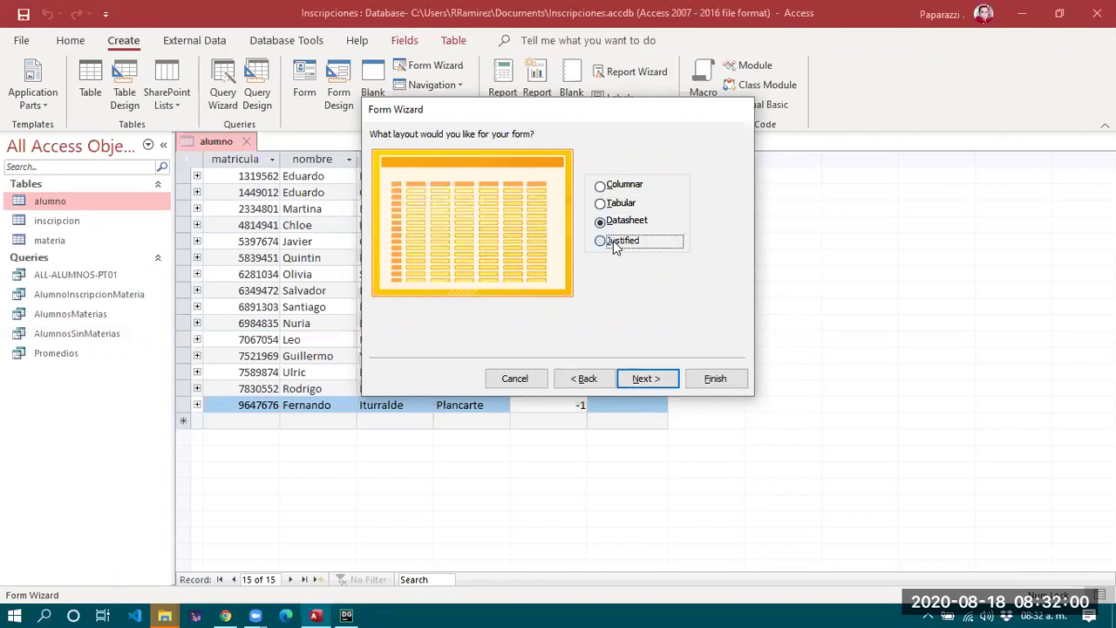
left_click(622, 194)
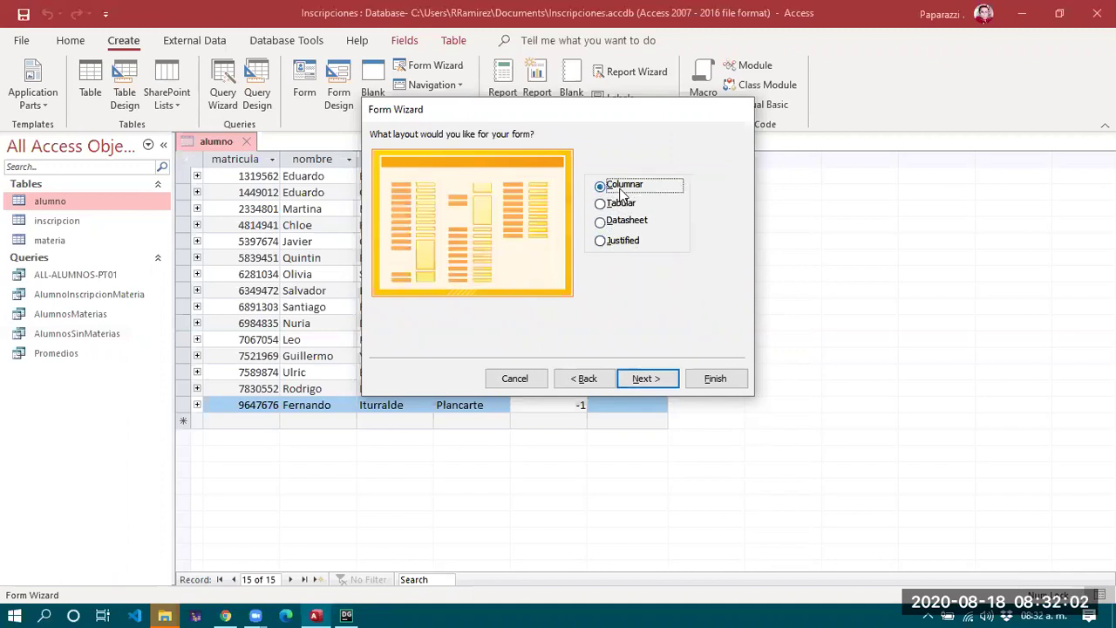
left_click(647, 380)
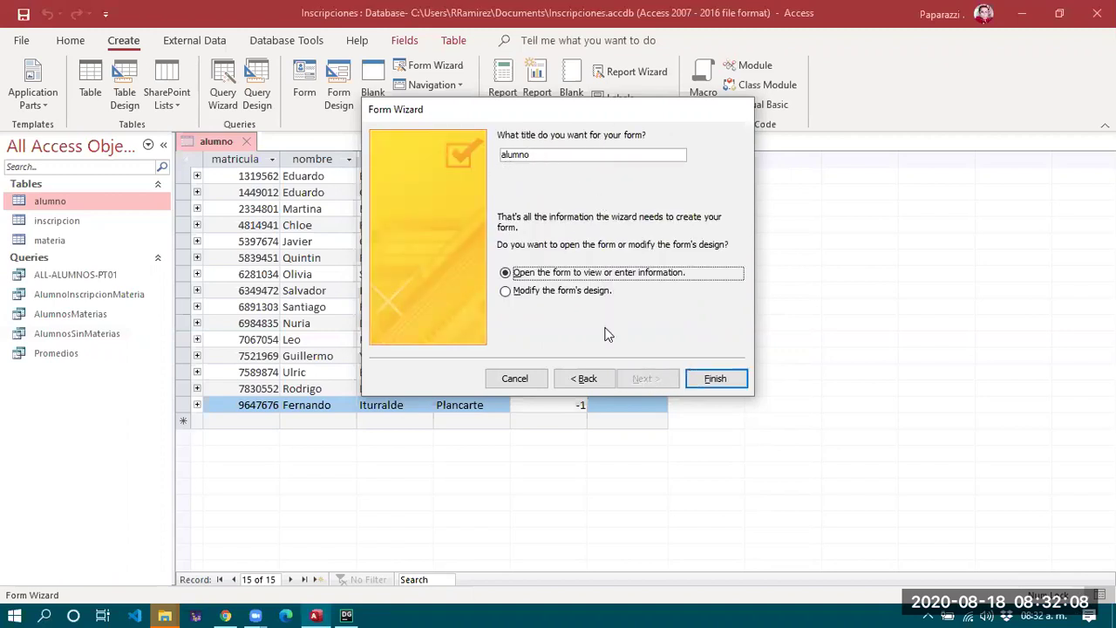
left_click(714, 382)
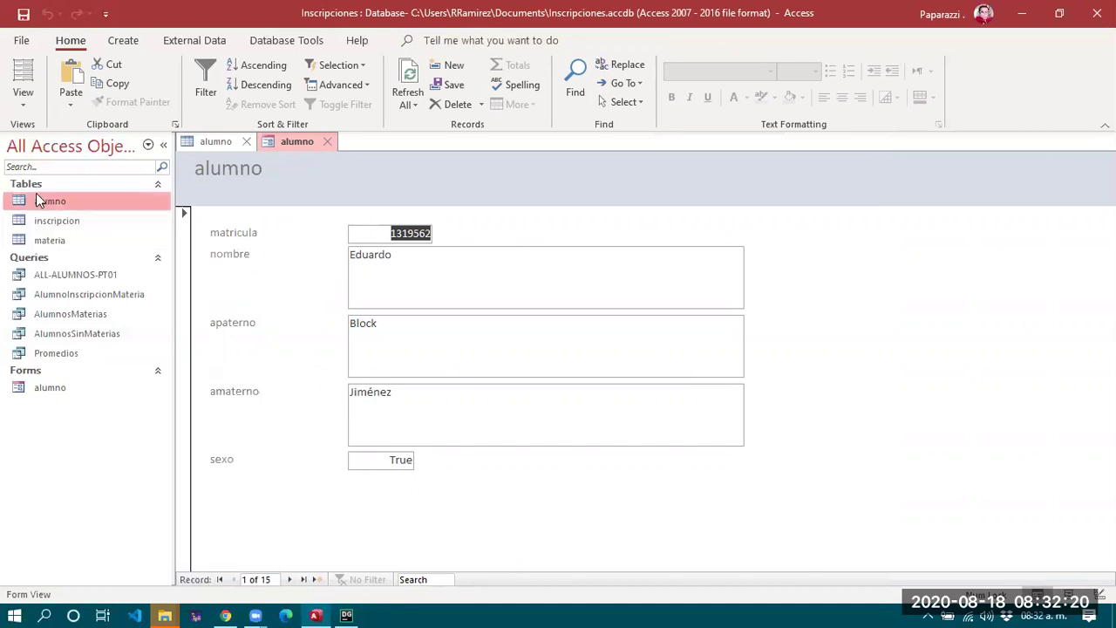
- Browse forward four student records and inspect their name fields in the alumno form
left_click(290, 580)
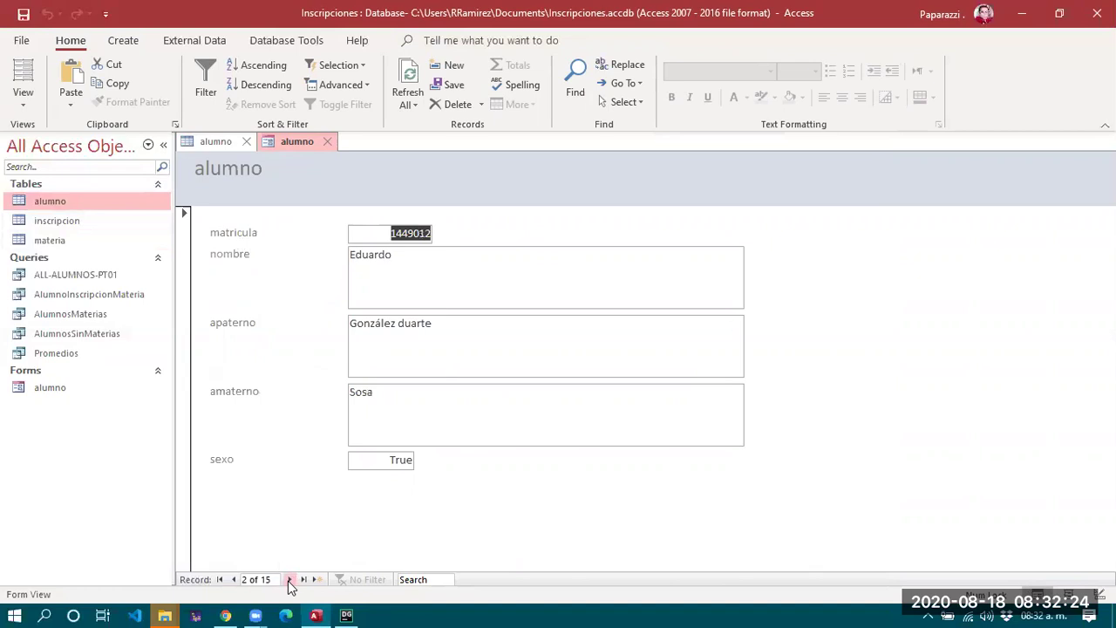
left_click(289, 579)
left_click(289, 580)
left_click(290, 580)
left_click(289, 580)
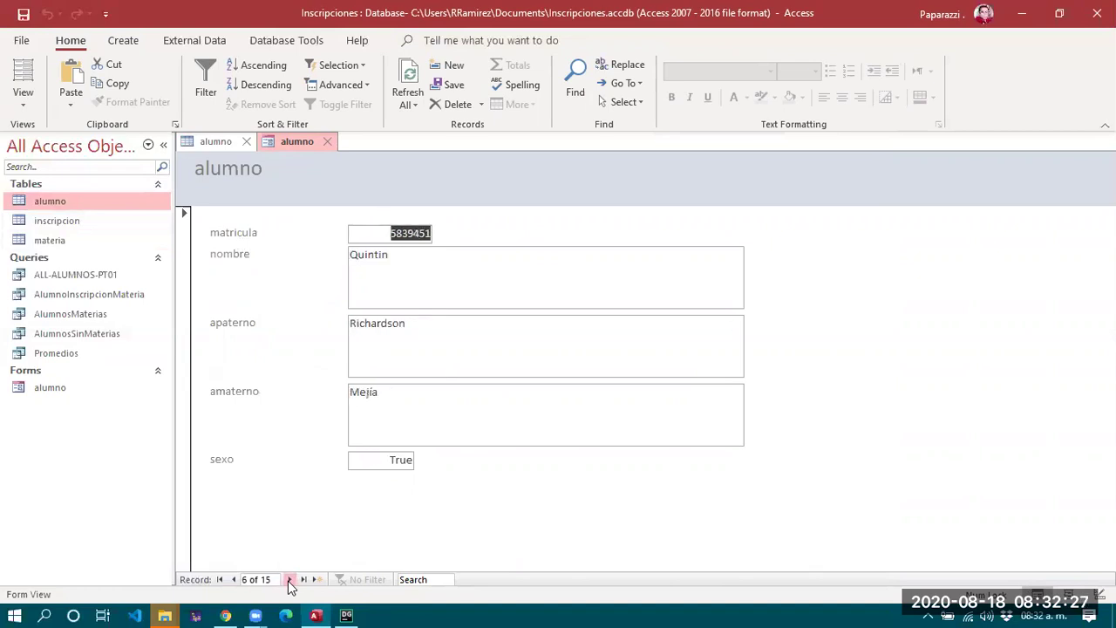
left_click(392, 397)
left_click(406, 338)
left_click(413, 271)
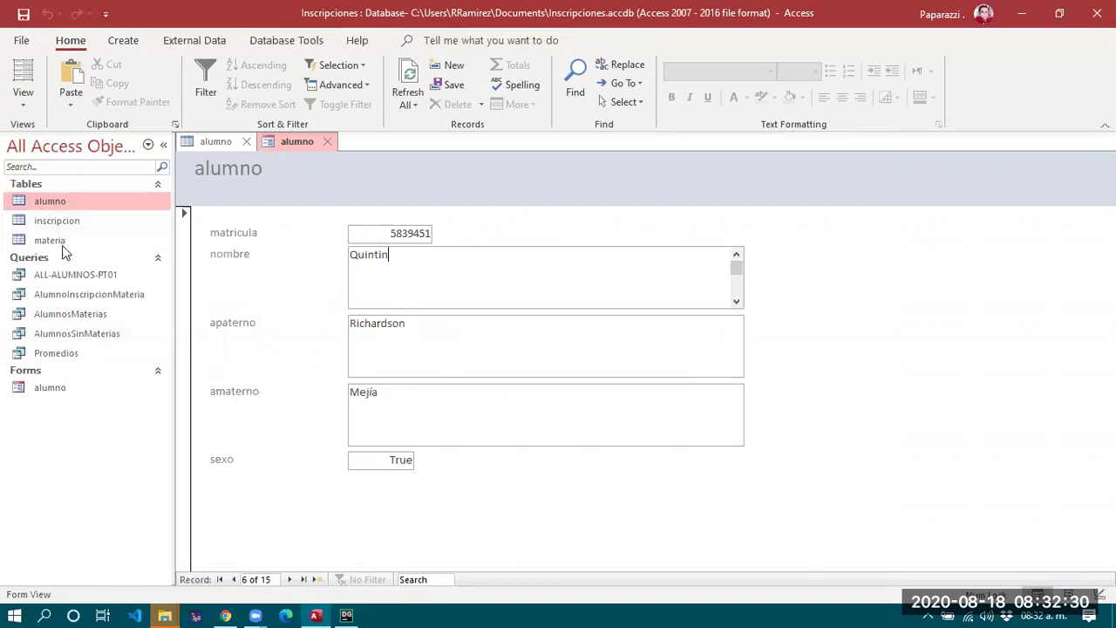
- Compare with the alumno table, then start a new record and enter the student's matricula
left_click(208, 141)
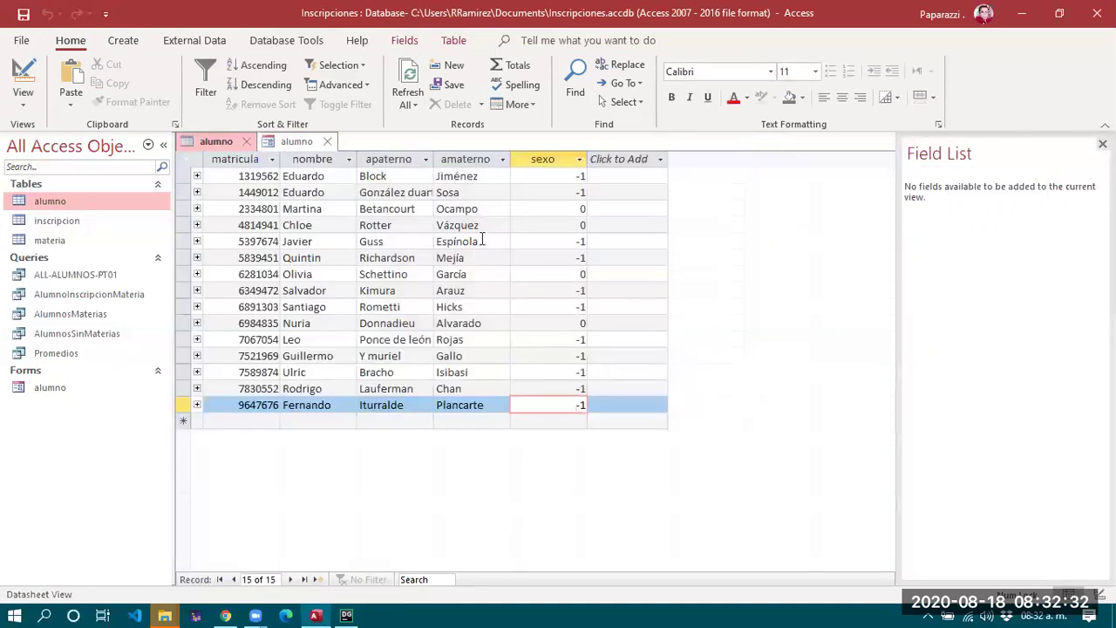
left_click(297, 142)
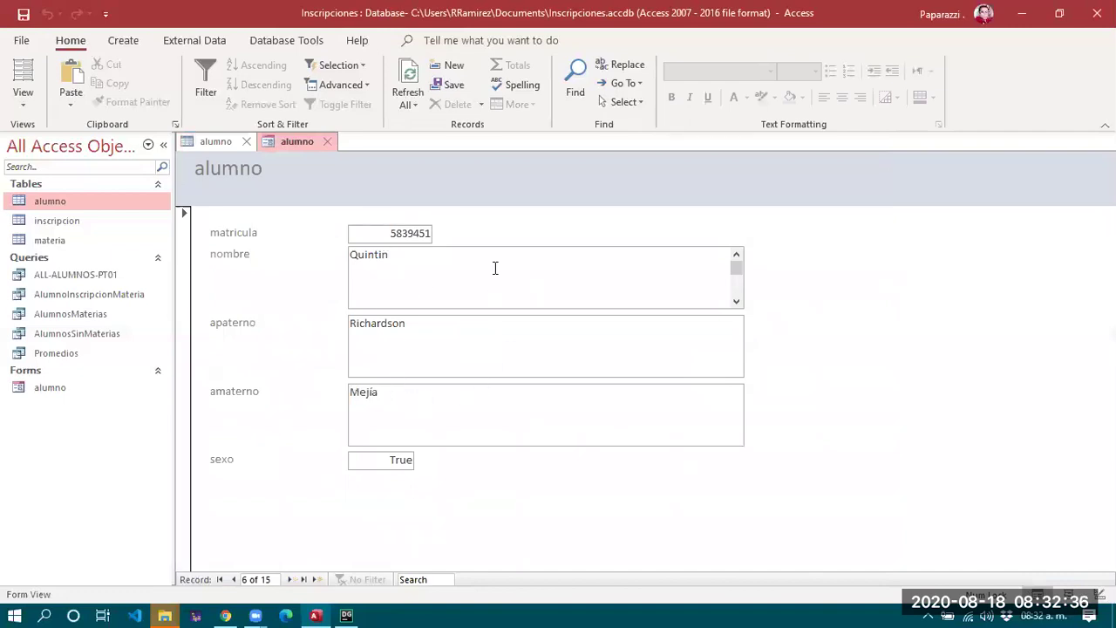
left_click(439, 424)
left_click(460, 330)
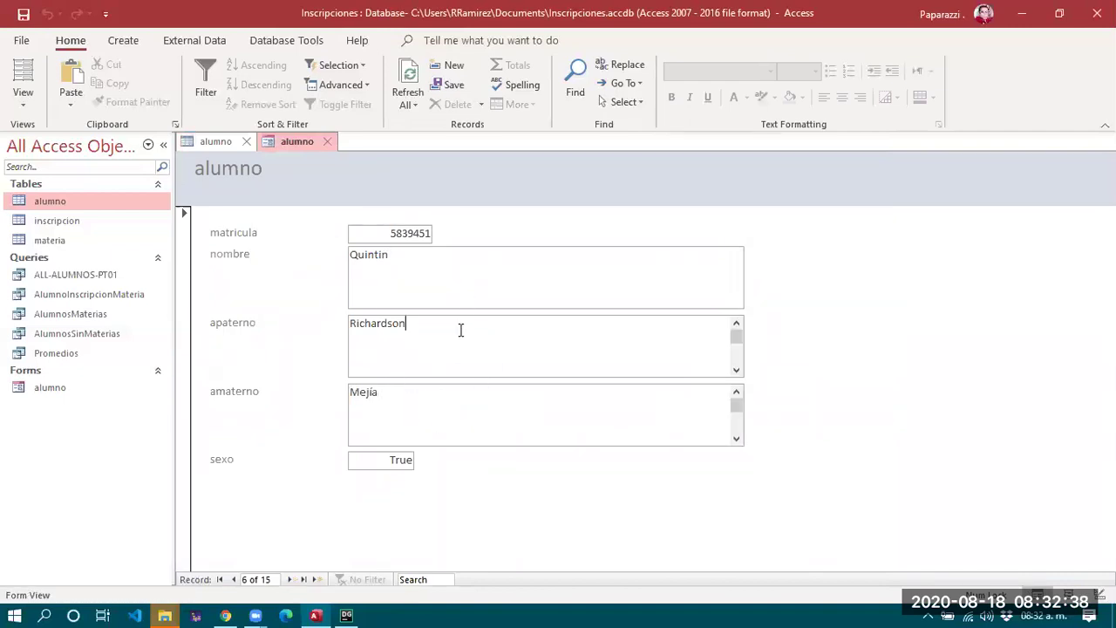
left_click(406, 461)
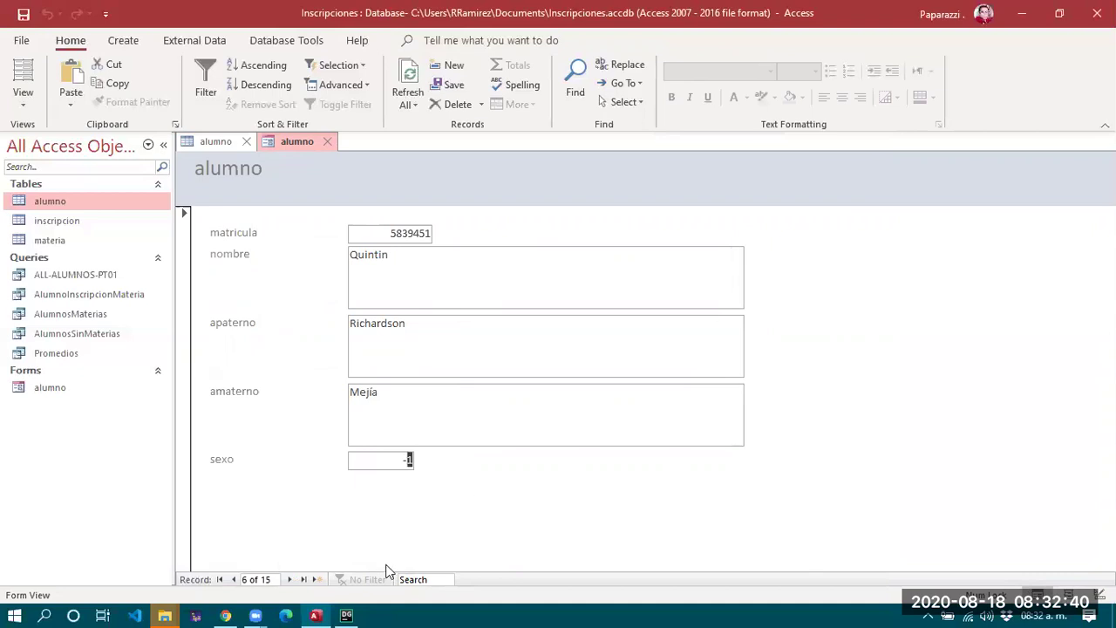
left_click(315, 579)
type("405043615")
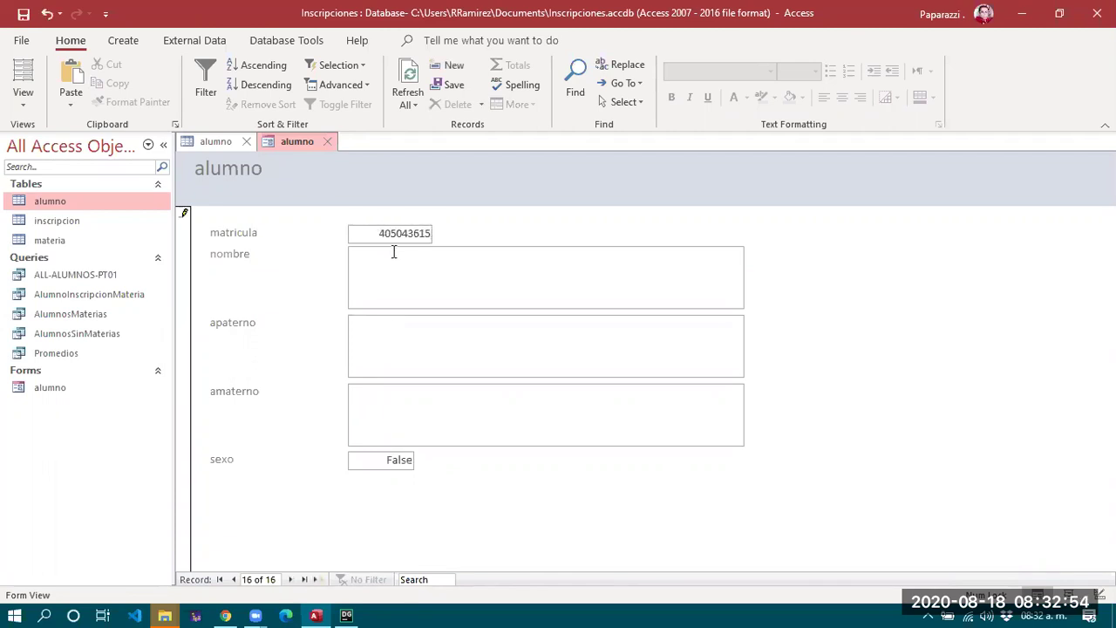
- Fill in the new student's first name, paternal and maternal surnames, correcting a typo
key("Tab")
type("ARUBEN")
key("Tab")
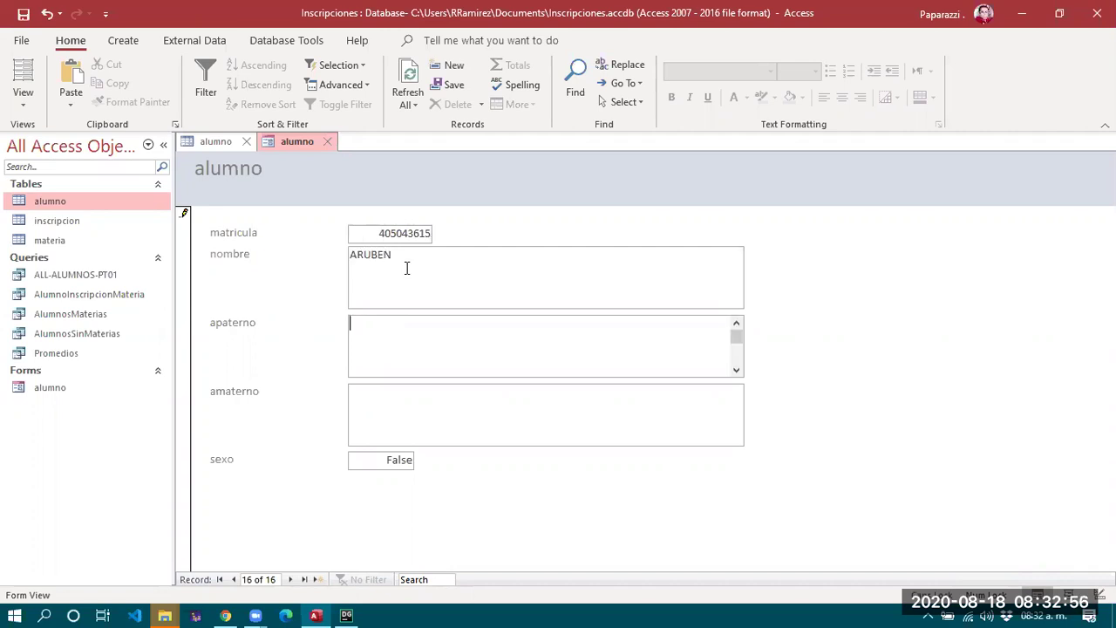
key("shift+Tab")
type("RUBEN")
key("Tab")
type("RAMIREZ")
key("Tab")
type("GO")
- Set sexo to -1, save the record, and return to it
key("Tab")
key("BackSpace")
type("-1")
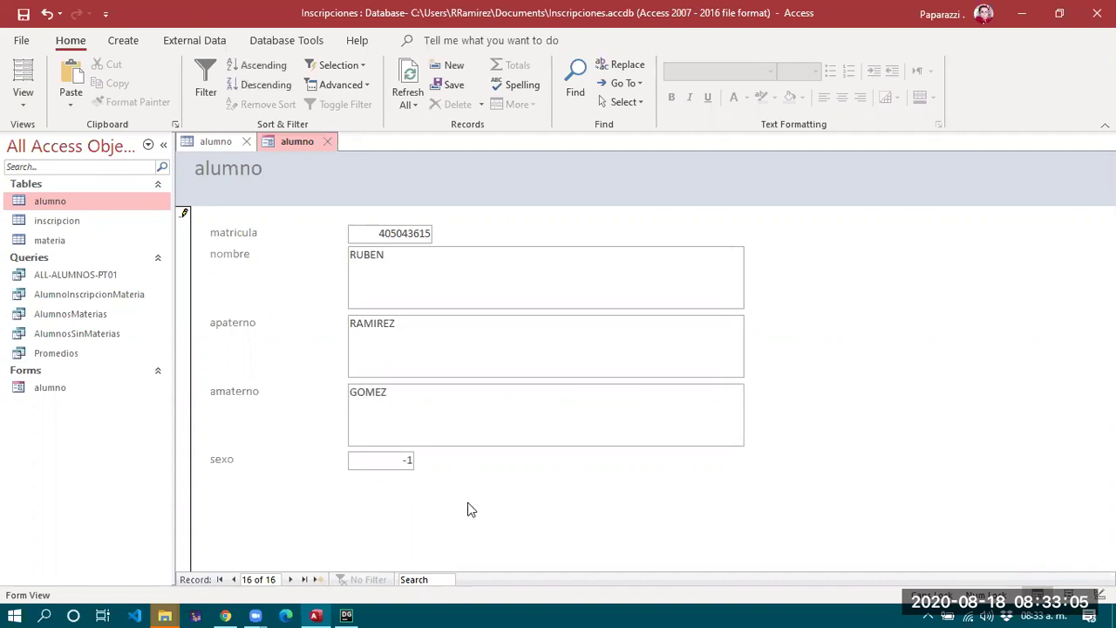
left_click(287, 580)
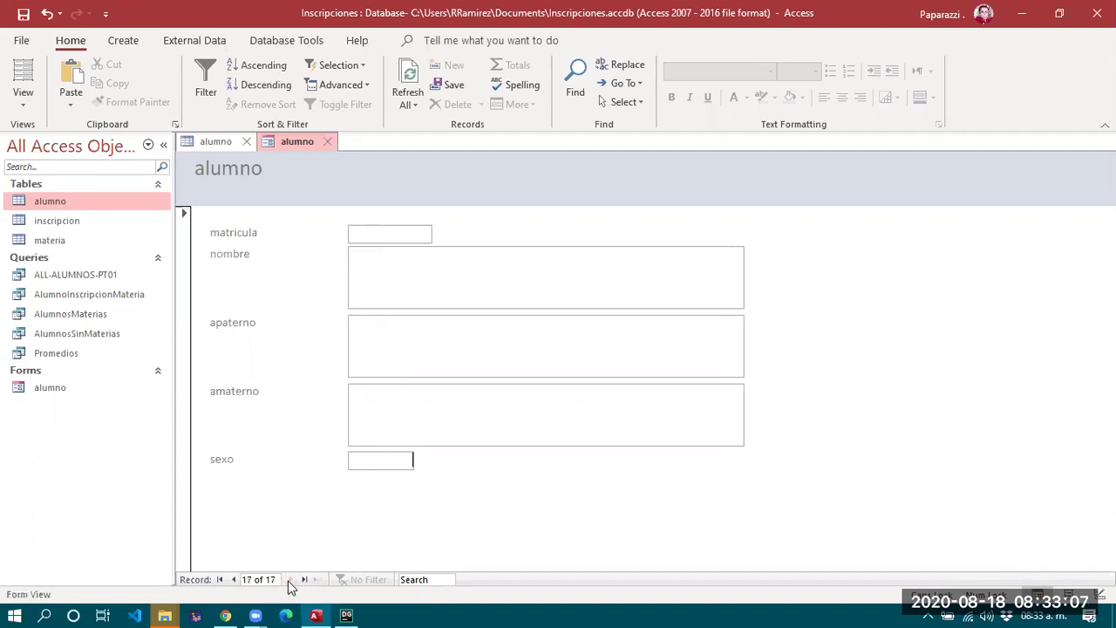
left_click(234, 580)
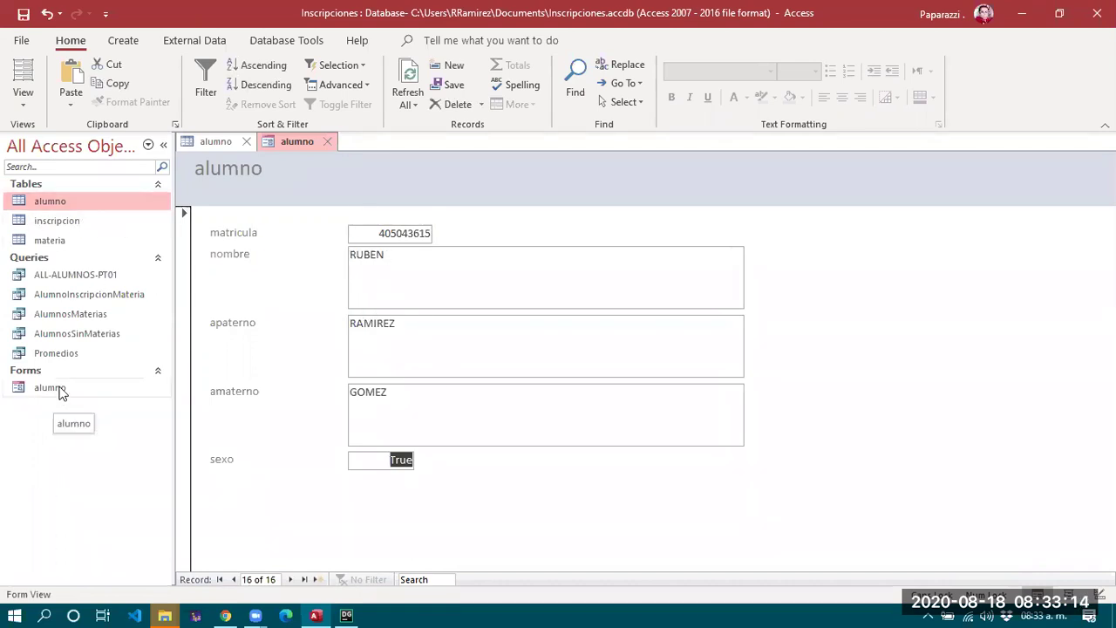
- Close the stale alumno datasheet, reopen it to check the 16th row, and return to the form
left_click(218, 141)
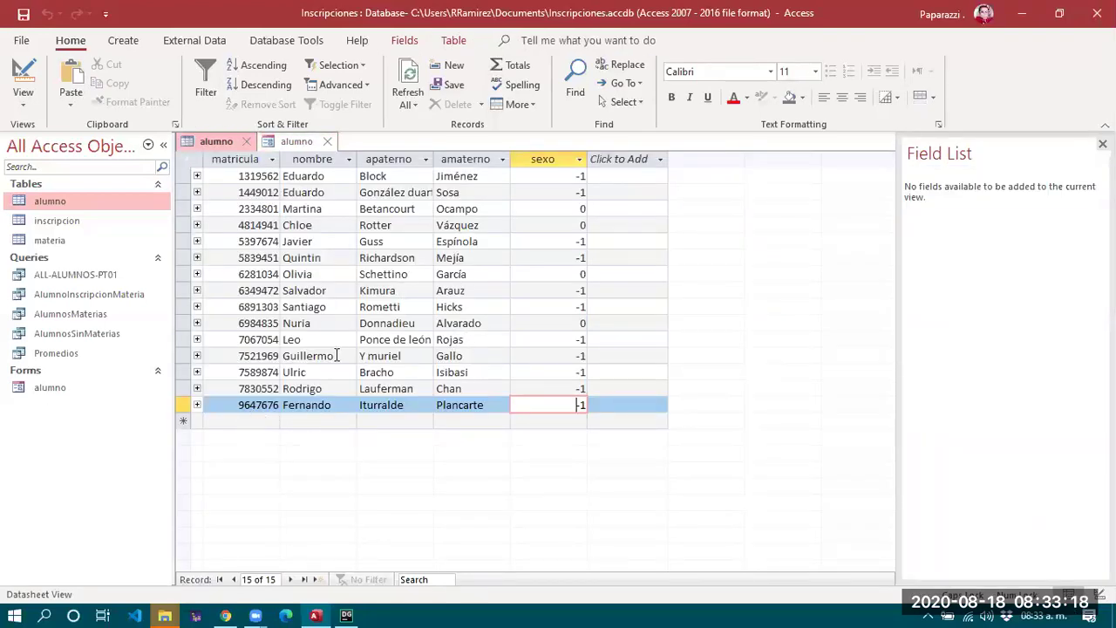
left_click(246, 141)
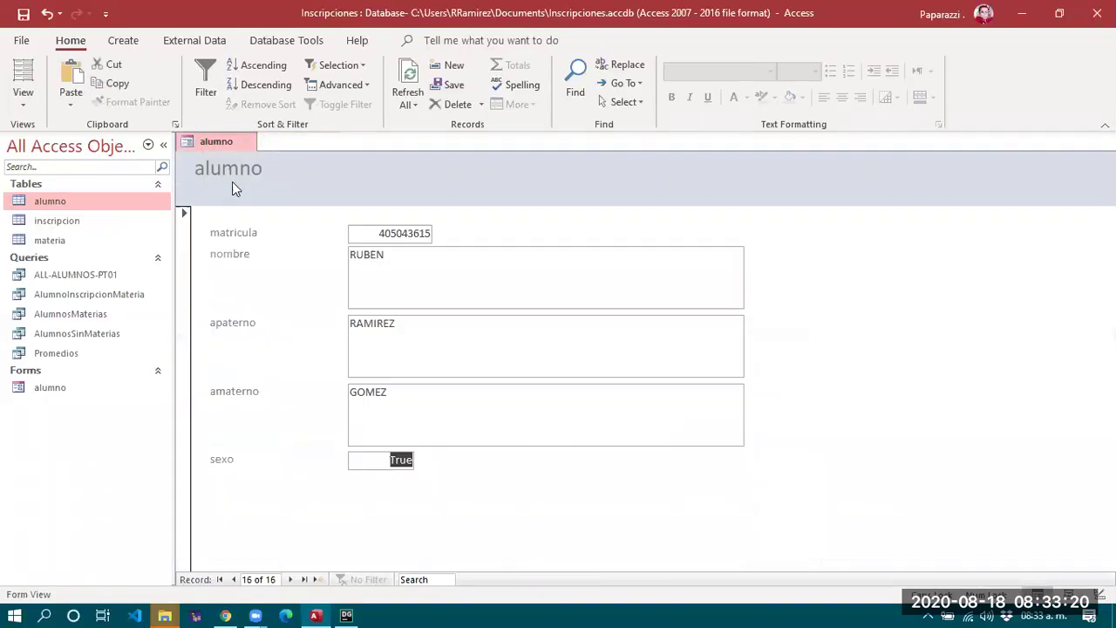
double_click(38, 207)
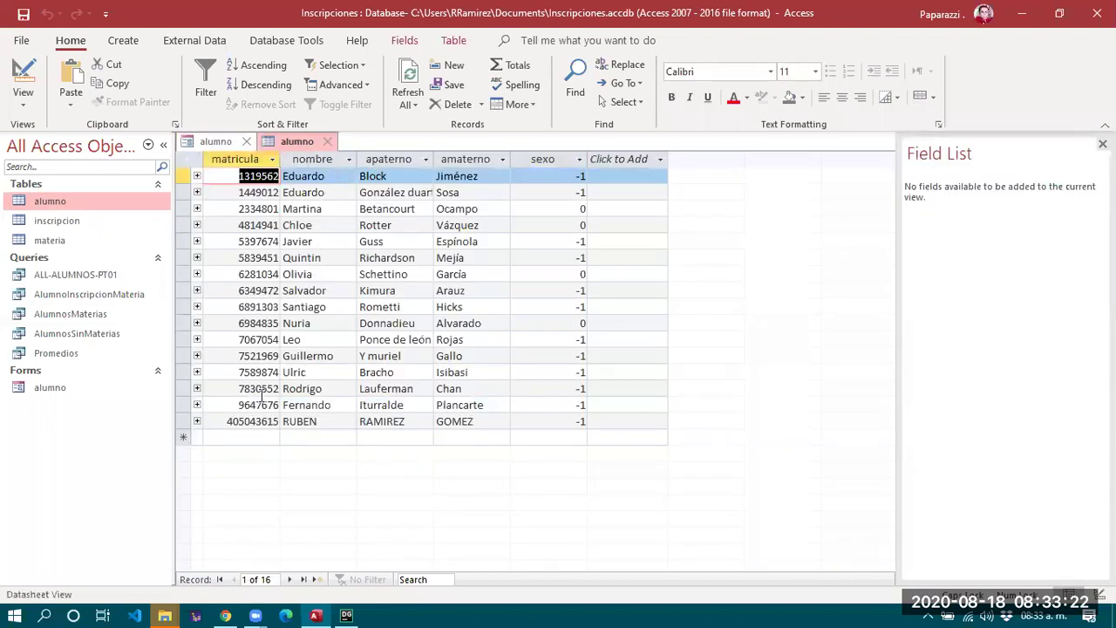
left_click(320, 425)
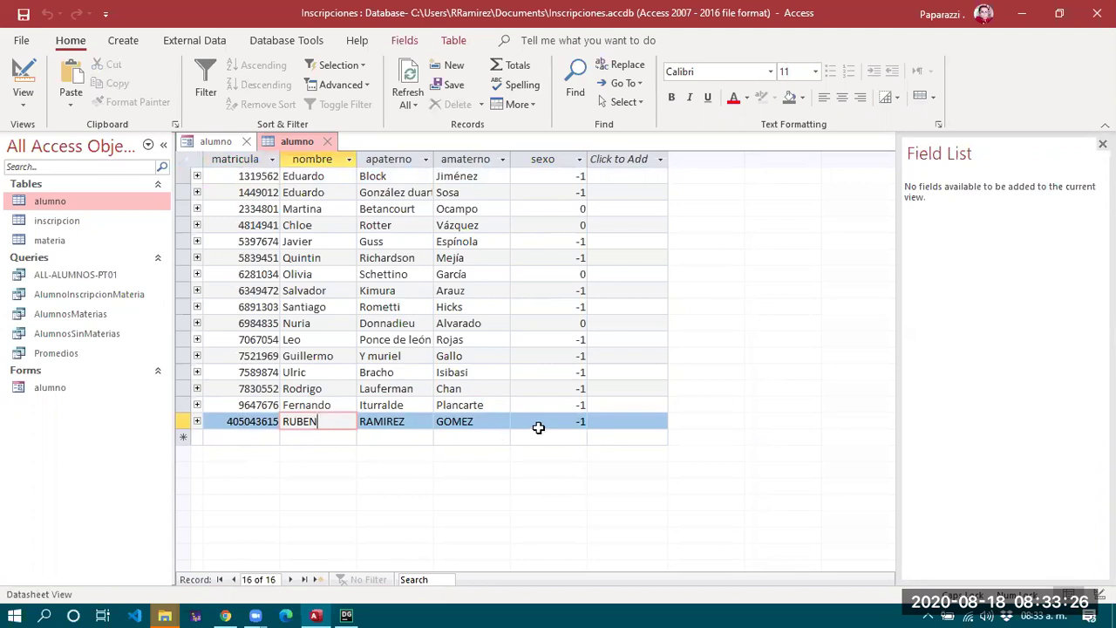
left_click(223, 145)
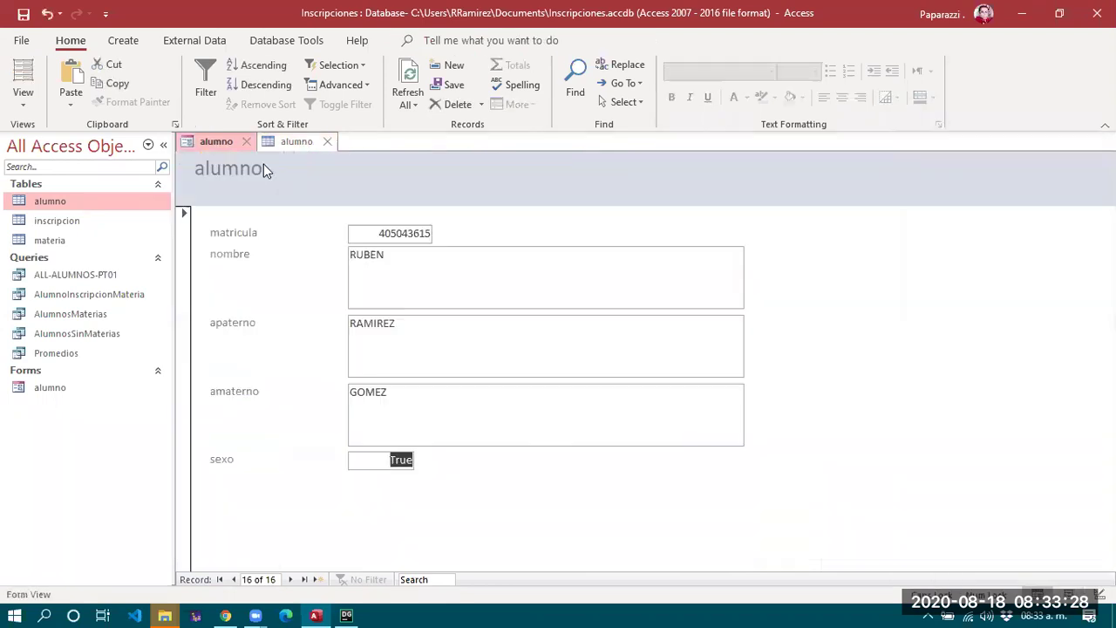
- Switch the form to Design View without the Field List, enlarging the footer and width
left_click(20, 102)
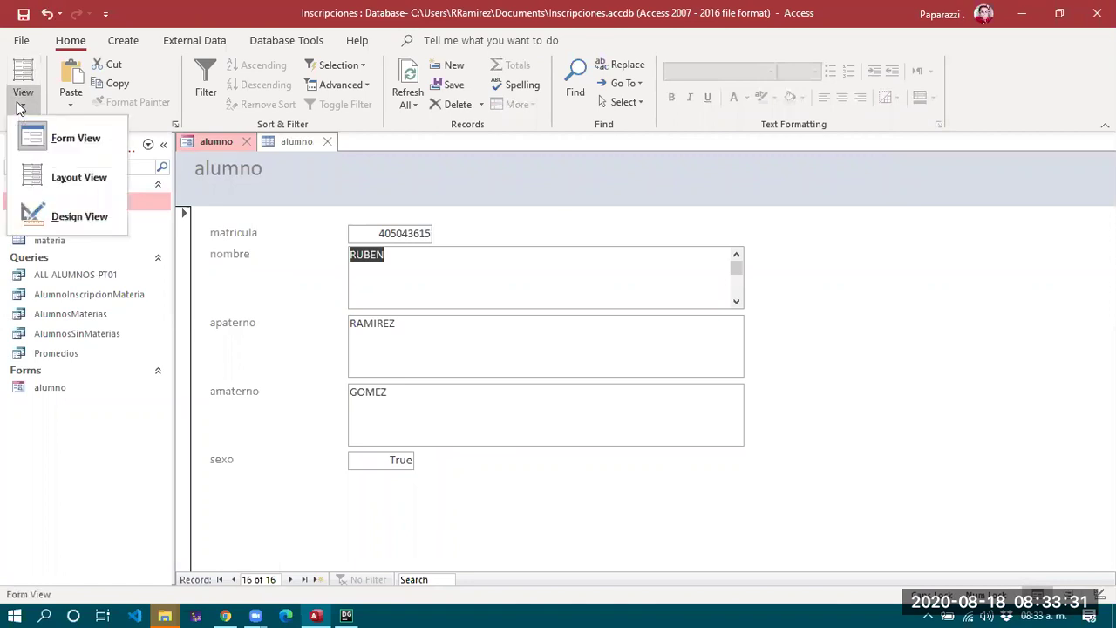
left_click(75, 218)
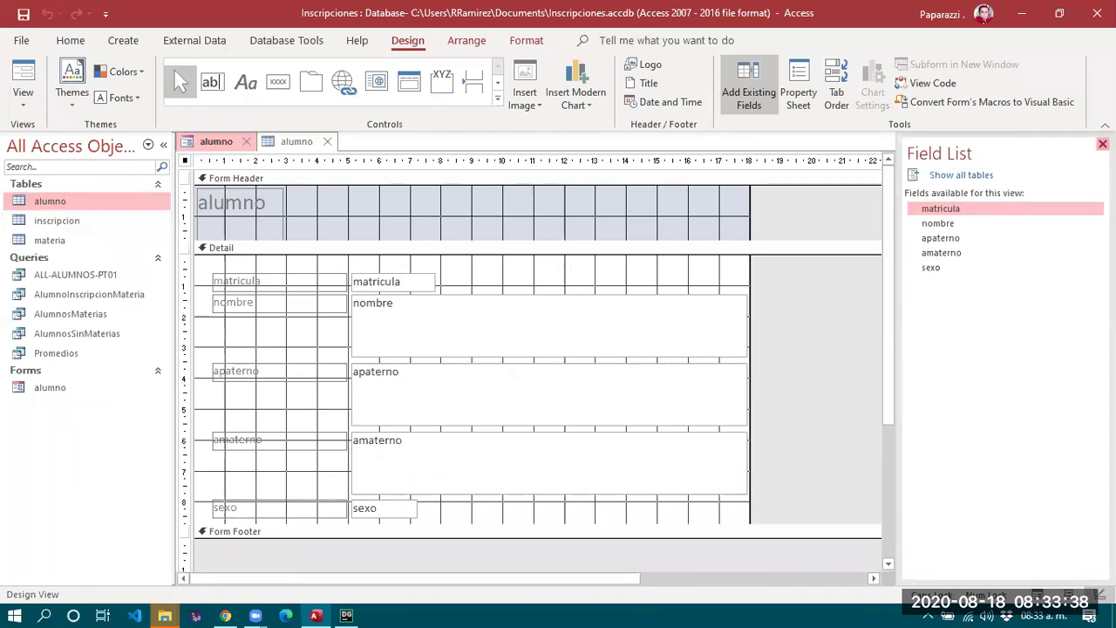
left_click(1102, 143)
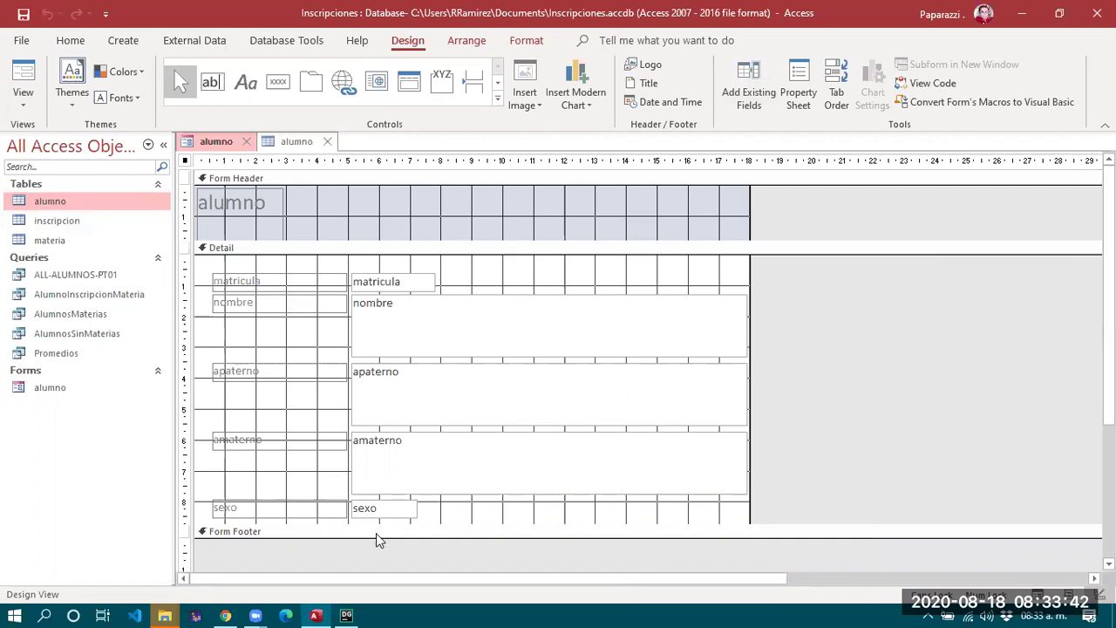
left_click_drag(374, 533, 371, 560)
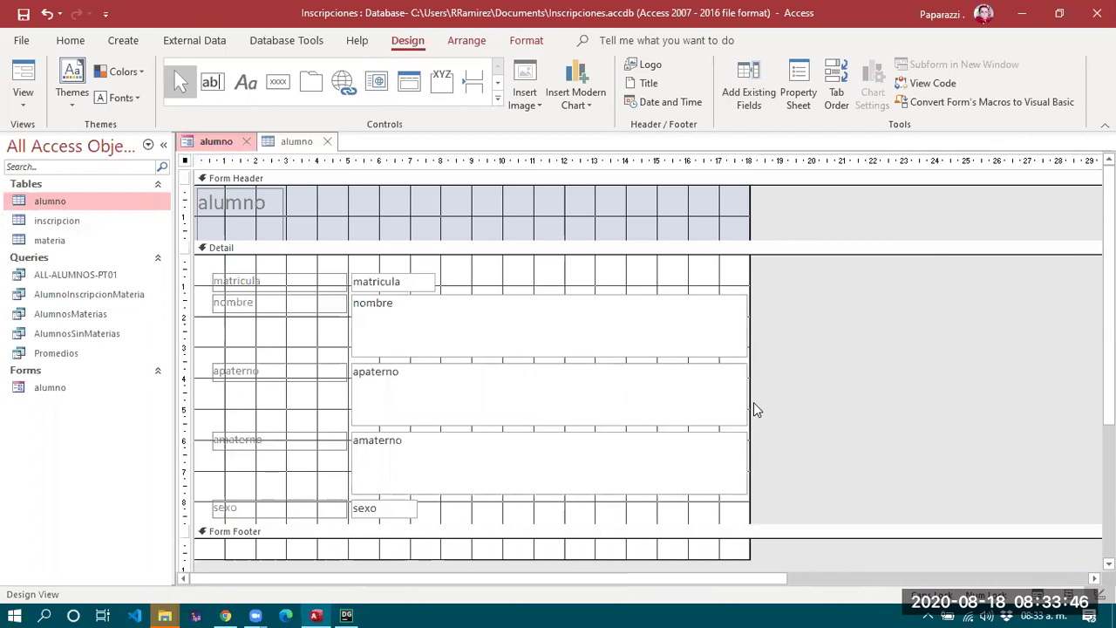
left_click_drag(748, 402, 916, 400)
- Move the sexo text box up to the matricula row, undoing a stray label move
left_click(296, 510)
left_click(381, 515)
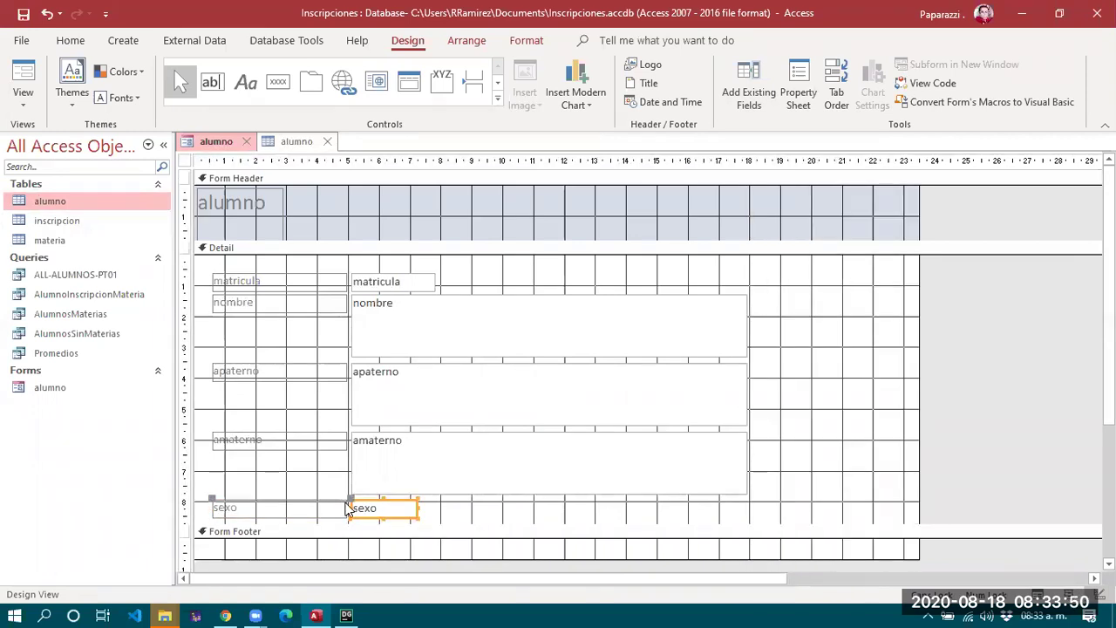
left_click_drag(213, 504, 480, 500)
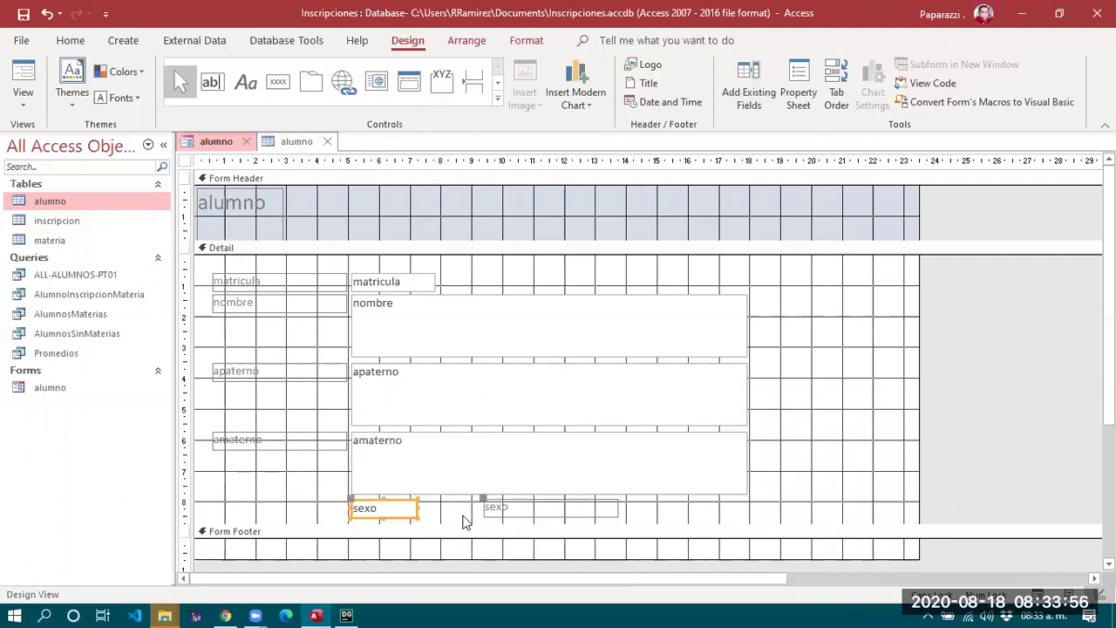
key("ctrl+z")
left_click(366, 513)
left_click(349, 504)
left_click_drag(349, 505, 789, 272)
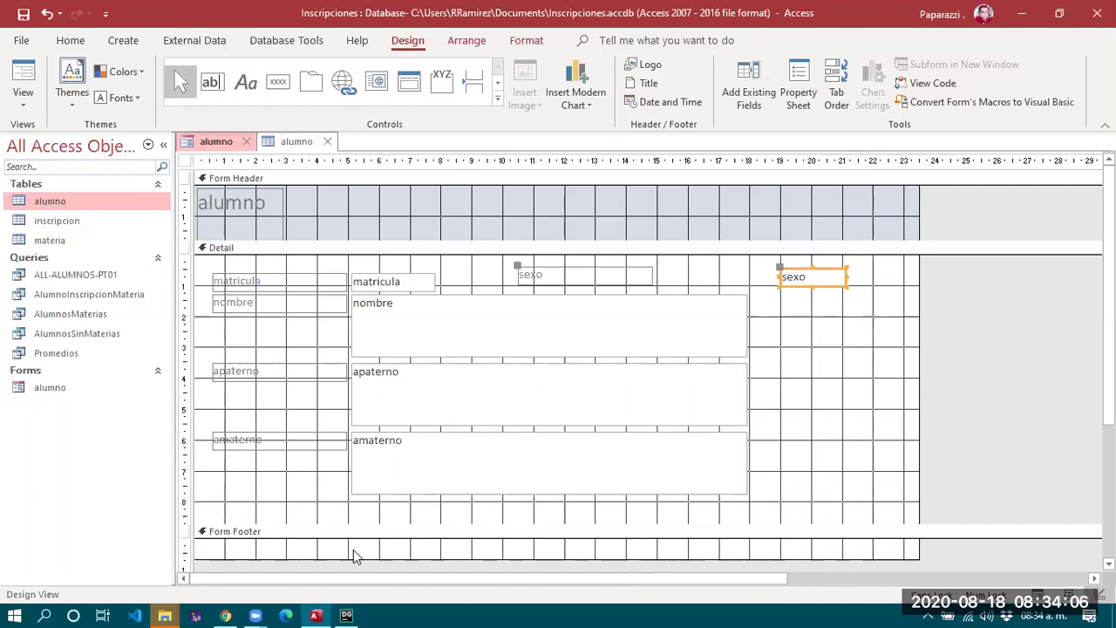
- Place the sexo text box next to its label and shift both right of matricula
left_click(283, 514)
left_click(283, 560)
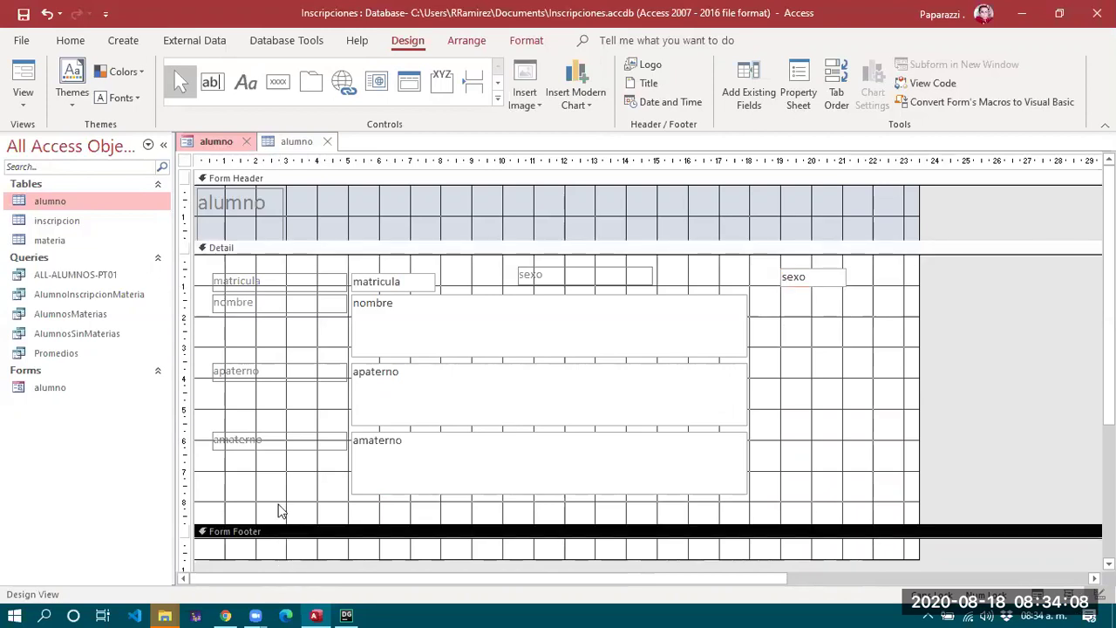
left_click(281, 511)
left_click(590, 271)
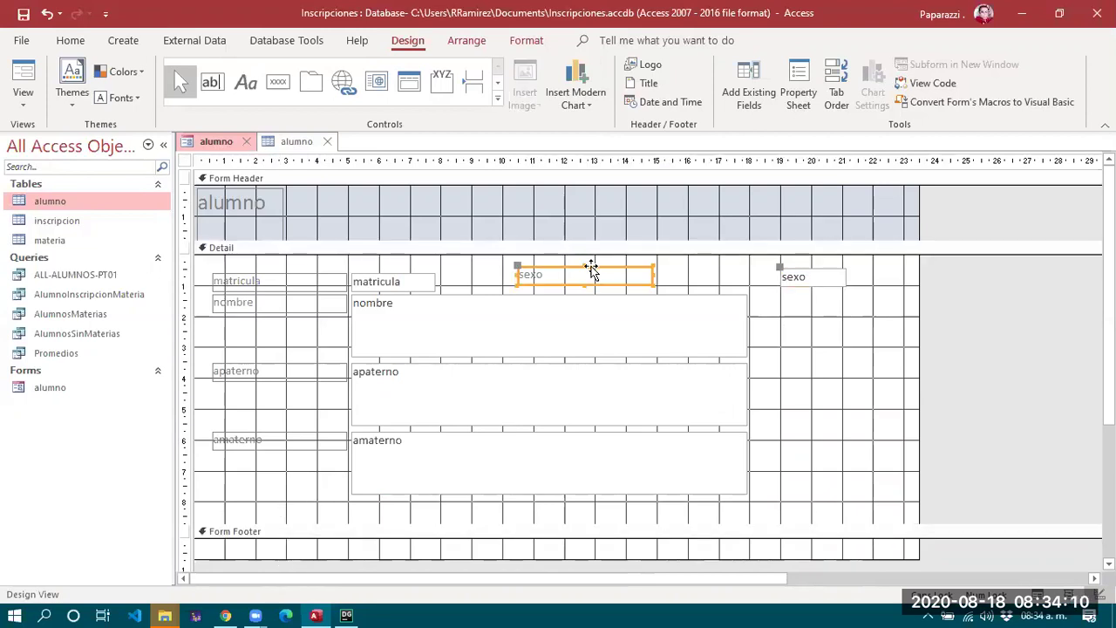
left_click_drag(780, 271, 660, 270)
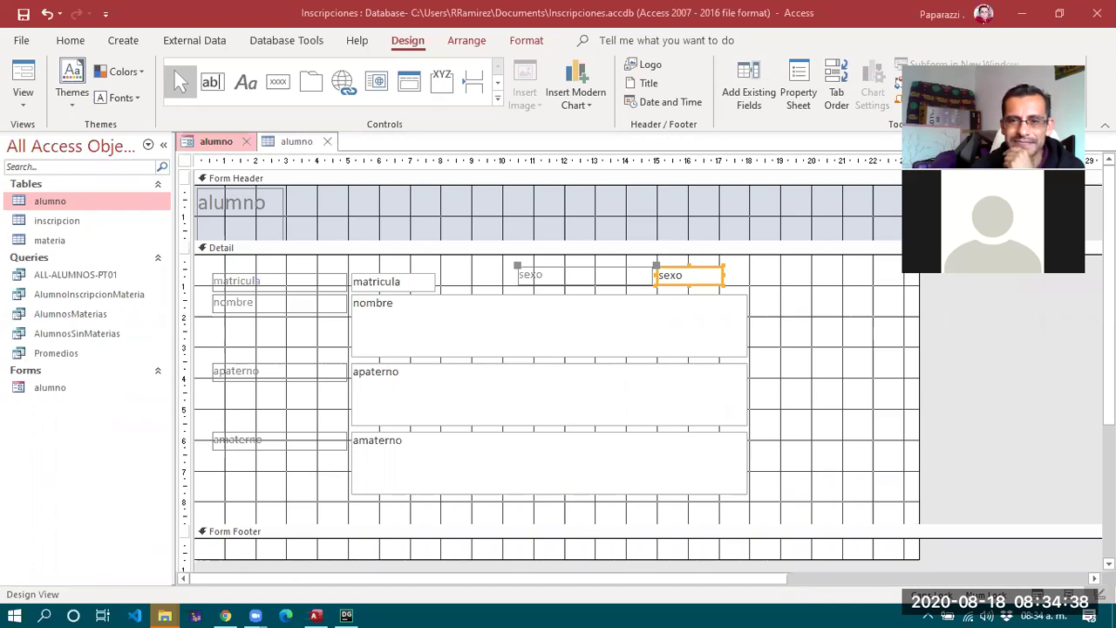
left_click(878, 217)
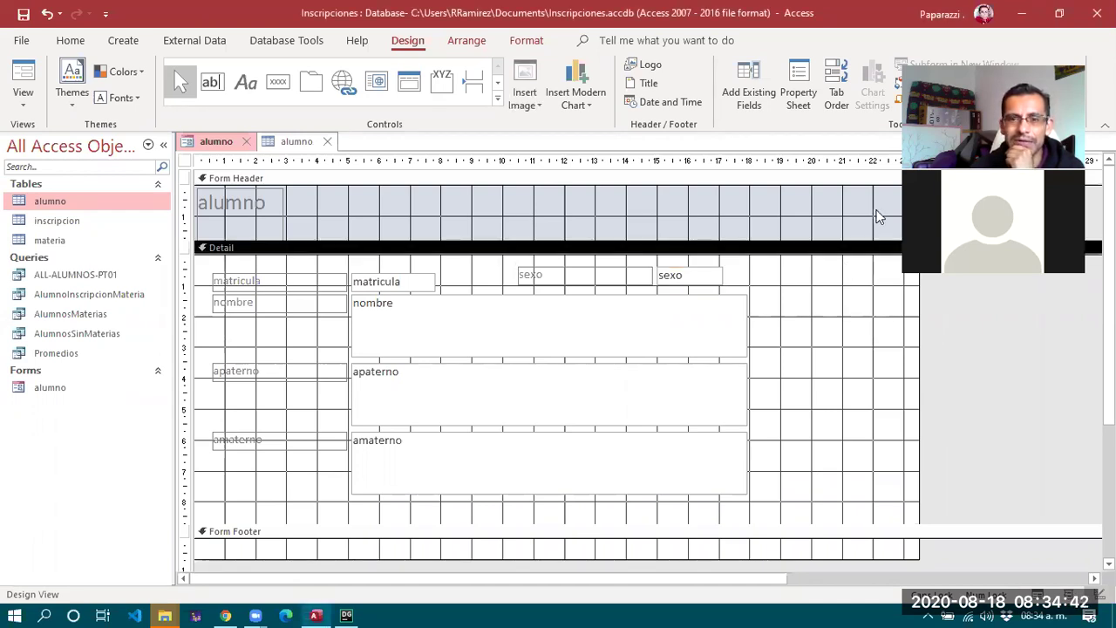
left_click(698, 275)
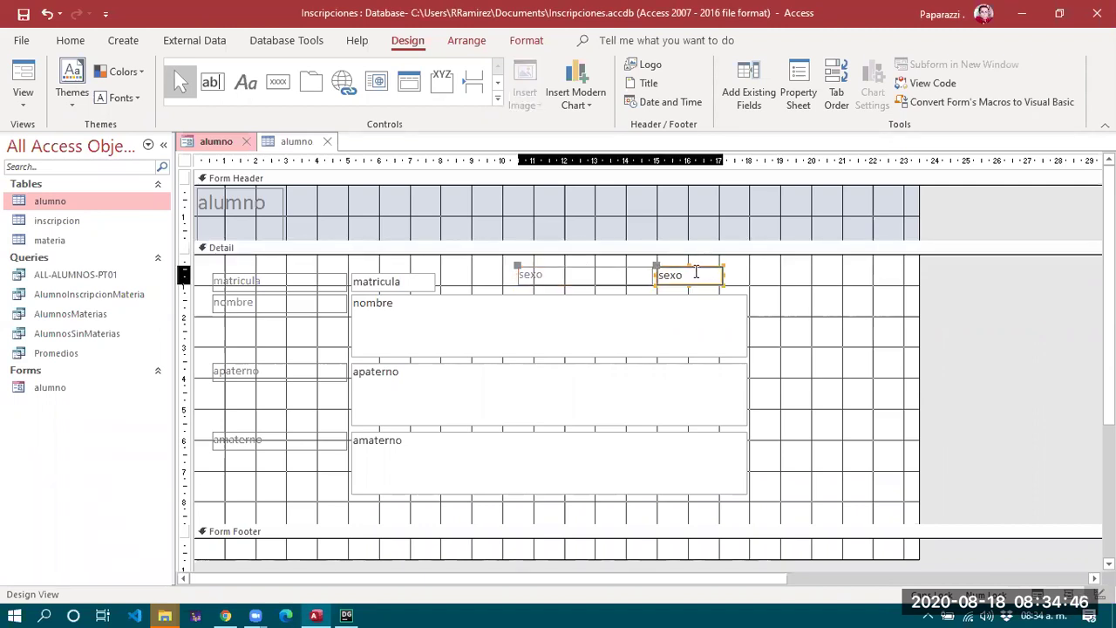
left_click(630, 274)
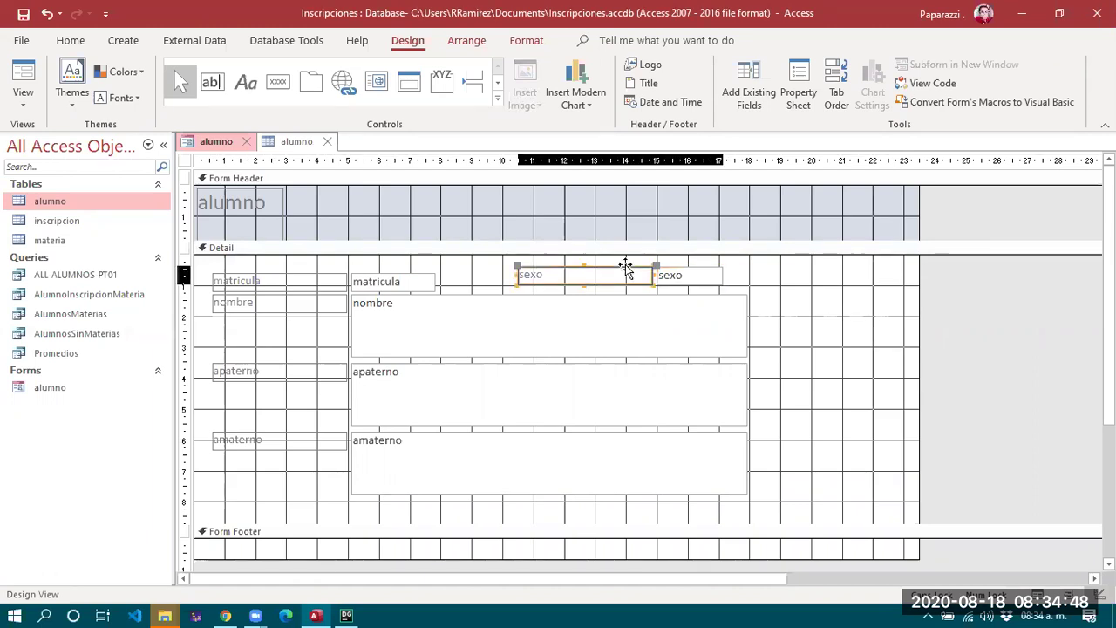
left_click(684, 274)
mouse_move(685, 274)
left_mouse_down()
mouse_move(866, 273)
mouse_move(703, 276)
left_mouse_up()
- Narrow the form's width and shorten the Detail section height
left_click(890, 374)
left_click_drag(824, 394, 771, 391)
left_click_drag(486, 523, 497, 503)
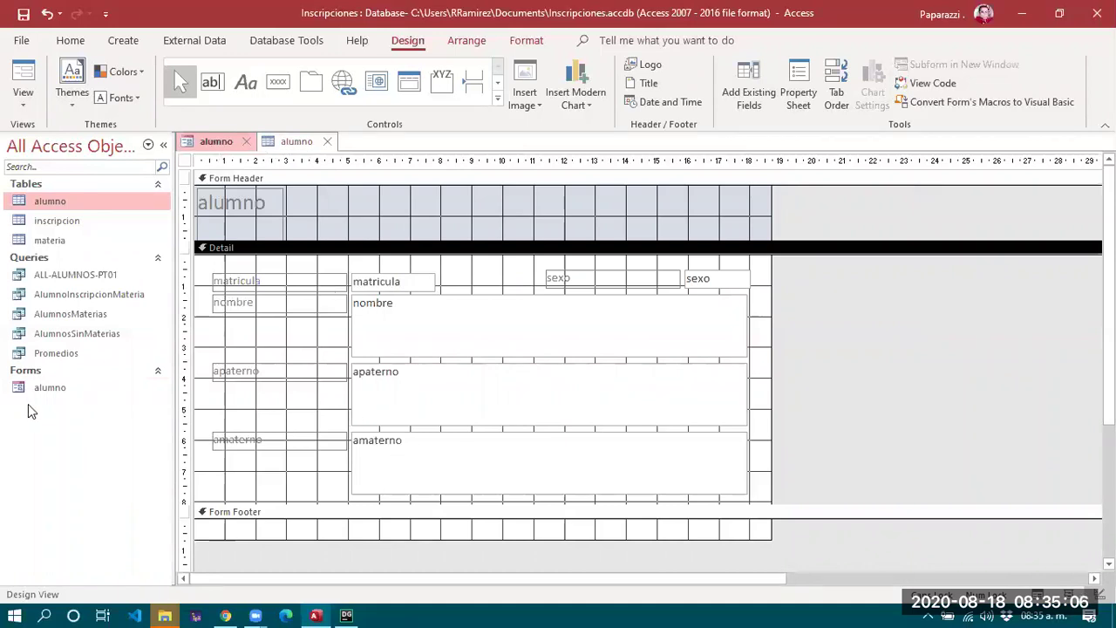
- Switch to Form View and check record 1's sexo, nombre, apaterno and amaterno boxes
left_click(23, 79)
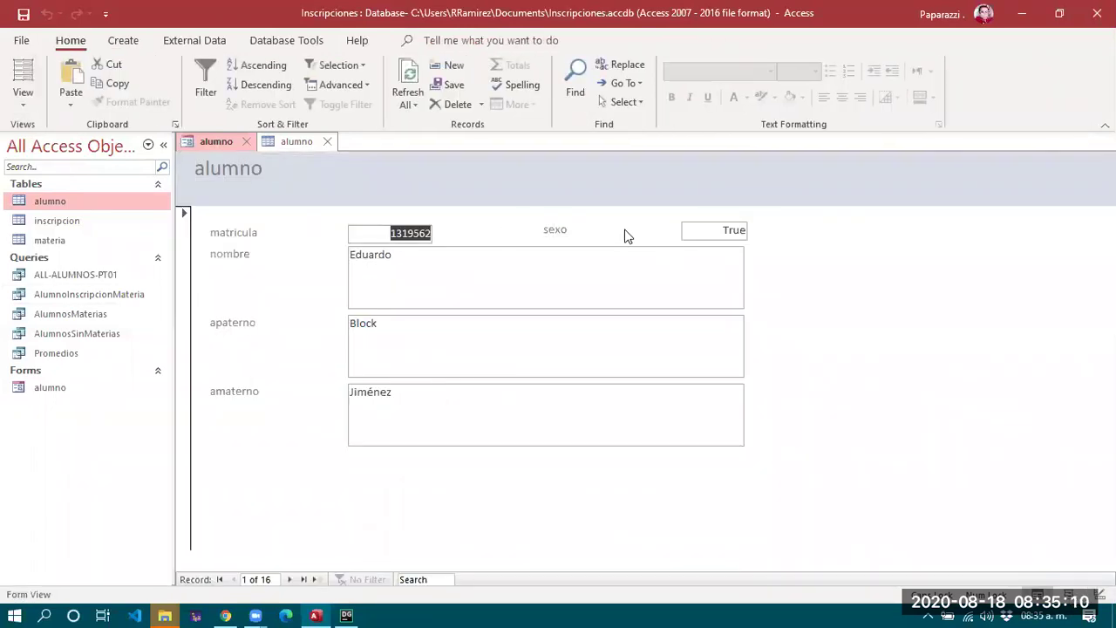
left_click(717, 231)
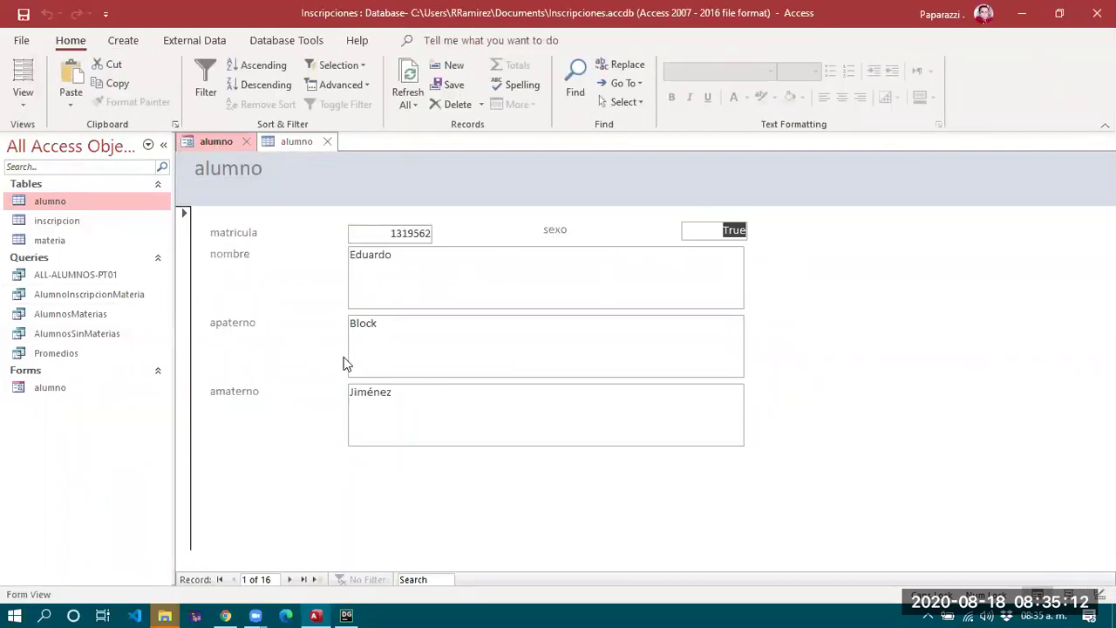
left_click(419, 250)
left_click(428, 337)
left_click(419, 417)
left_click(441, 340)
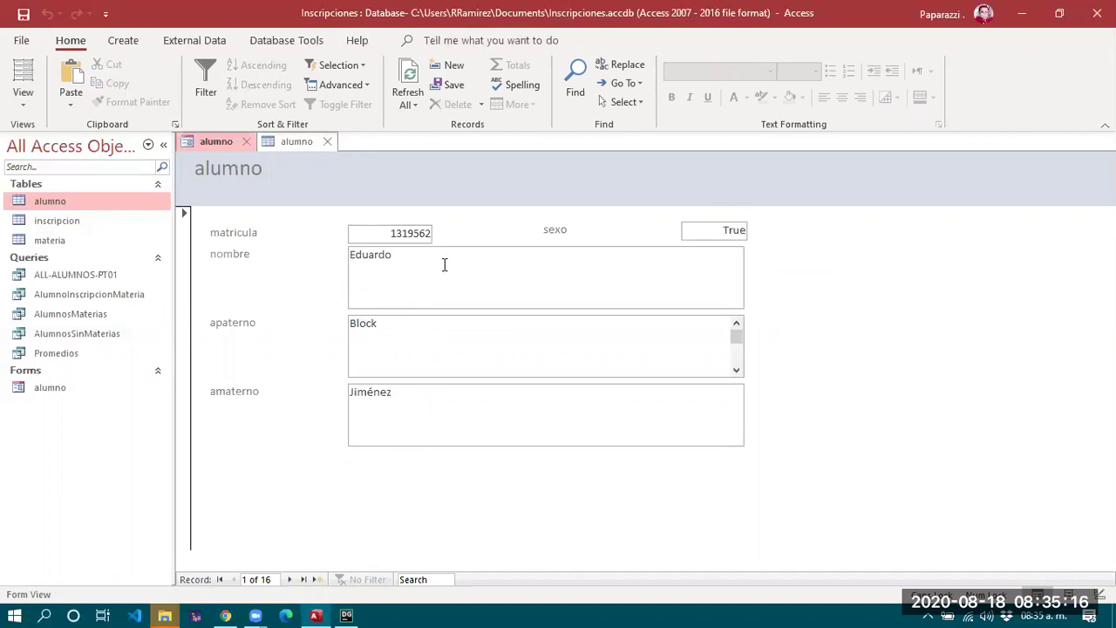
left_click(442, 266)
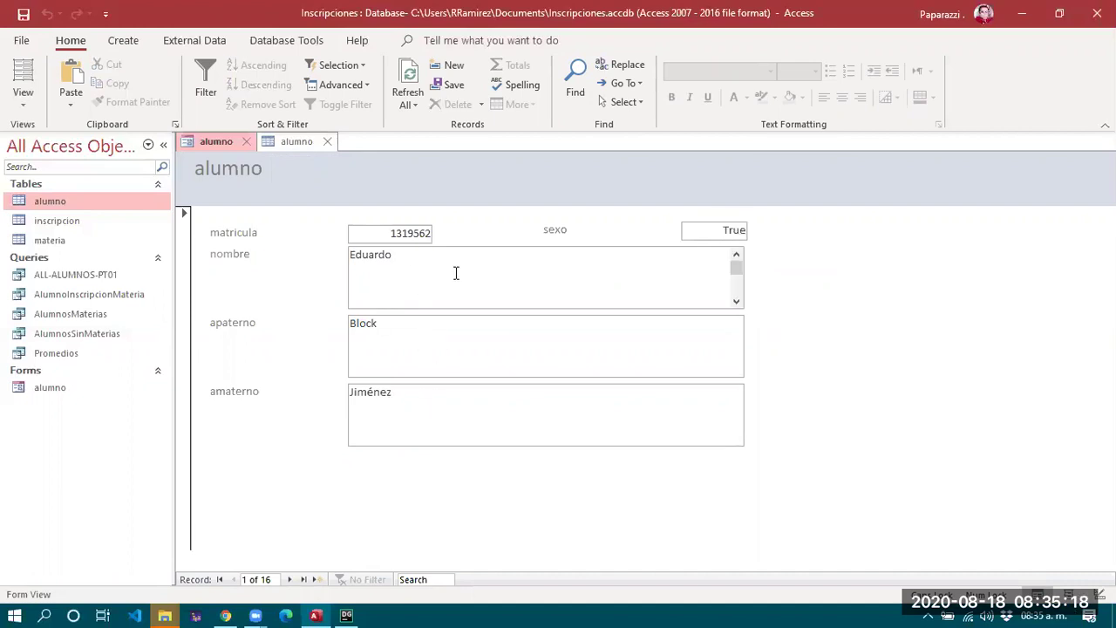
left_click(468, 327)
left_click(481, 398)
left_click(481, 335)
left_click(484, 256)
left_click(430, 237)
left_click(727, 225)
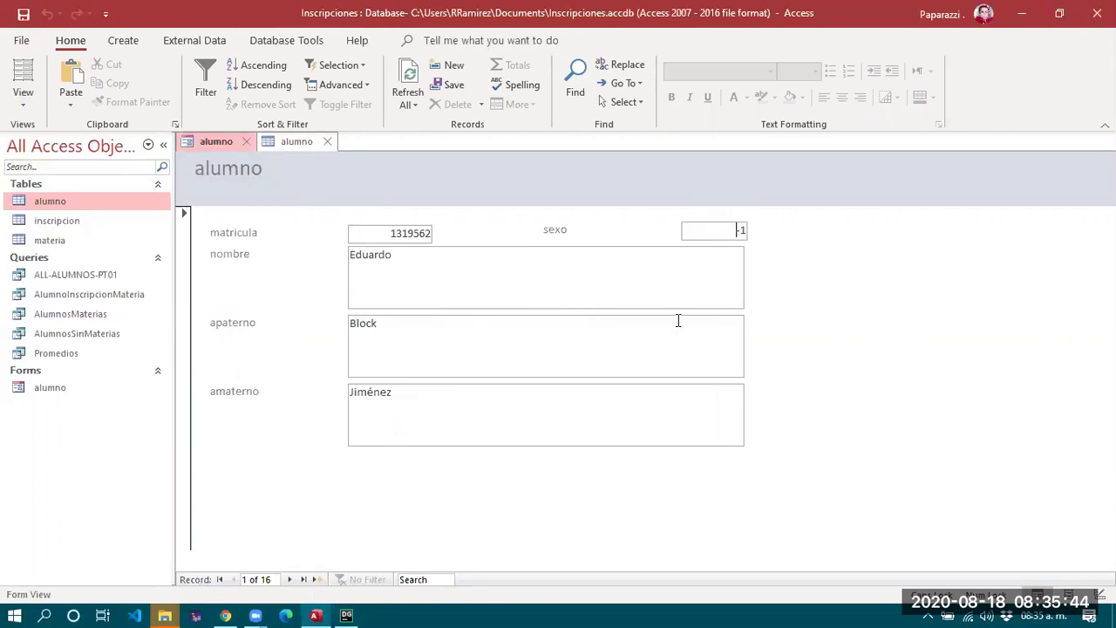
left_click(587, 405)
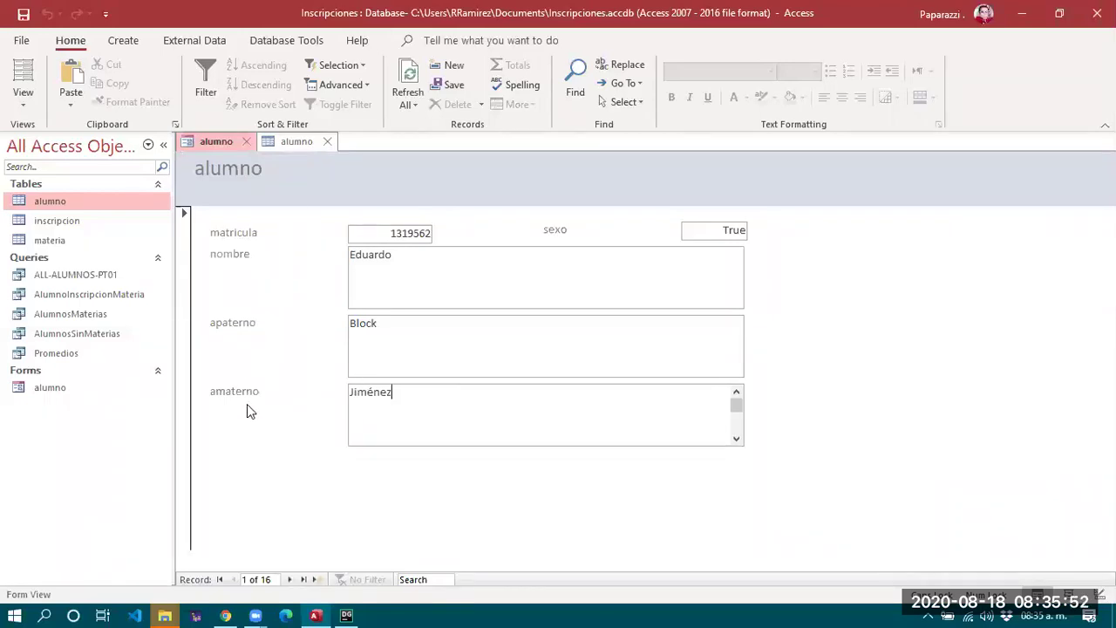
- Review the alumno table datasheet's 16 rows, with the new student listed last
left_click(295, 142)
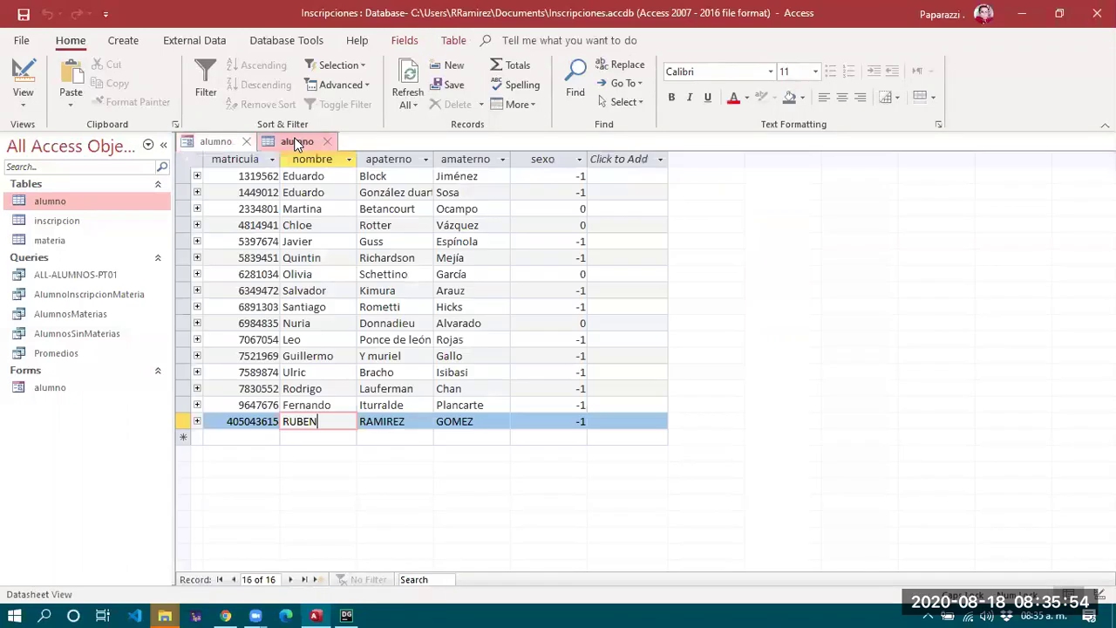
left_click(223, 142)
left_click(295, 141)
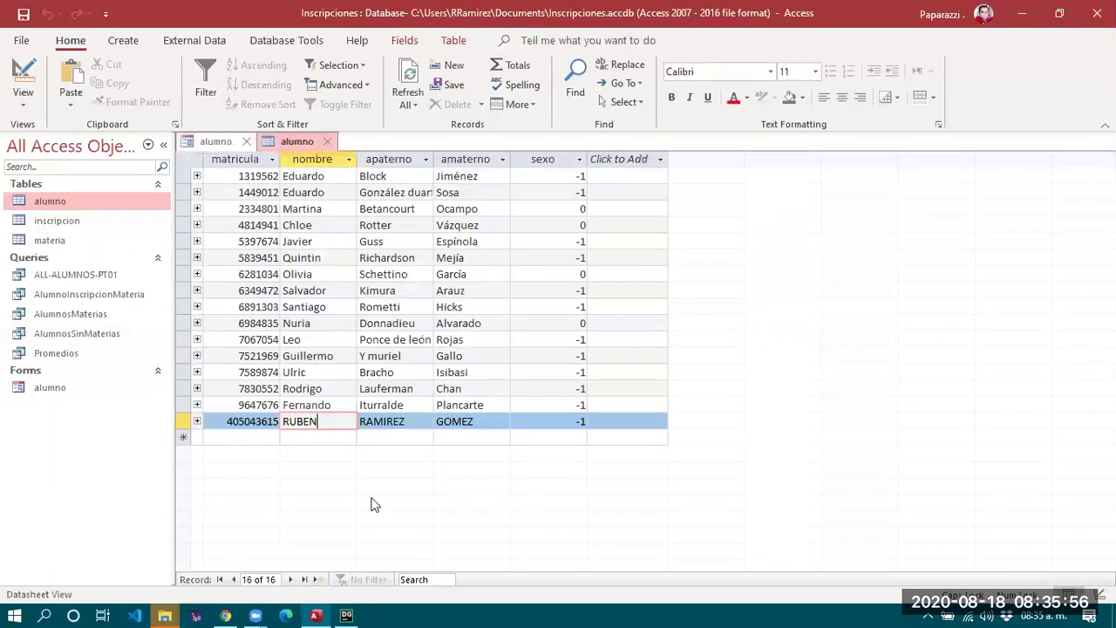
left_click(478, 293)
left_click(466, 355)
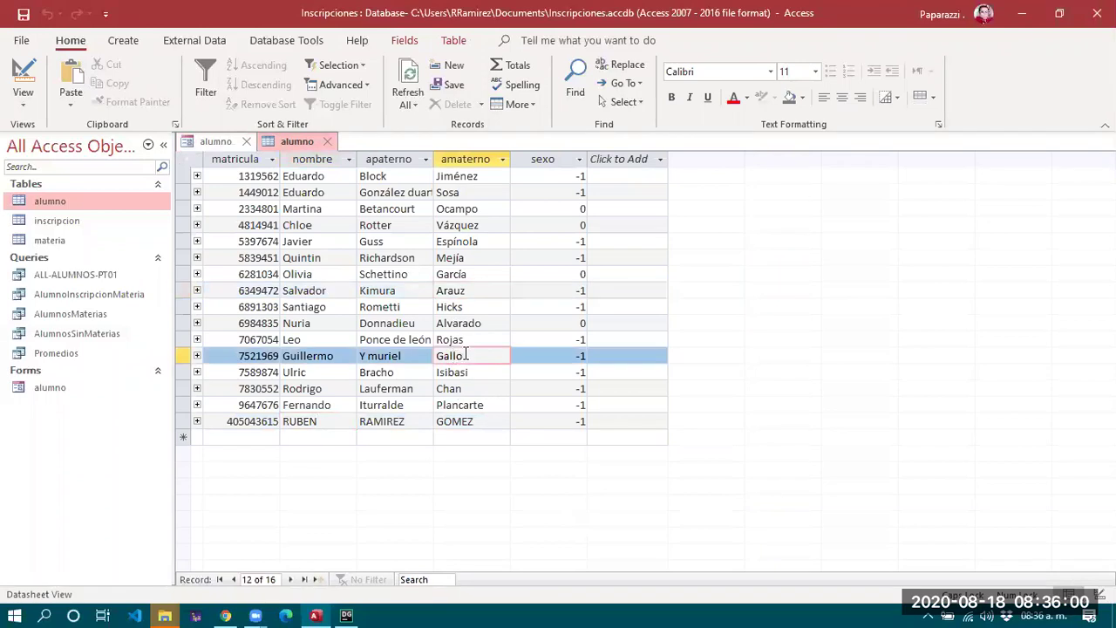